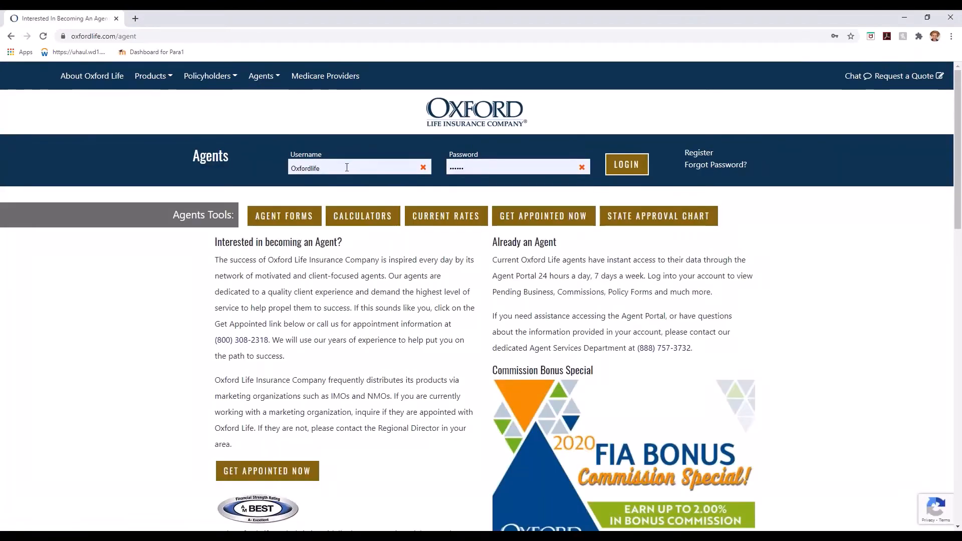
Log into the agent portal and open the Assurance e-application from My Tools > E-App.
{"action": "left_click", "coordinate": [627, 165]}
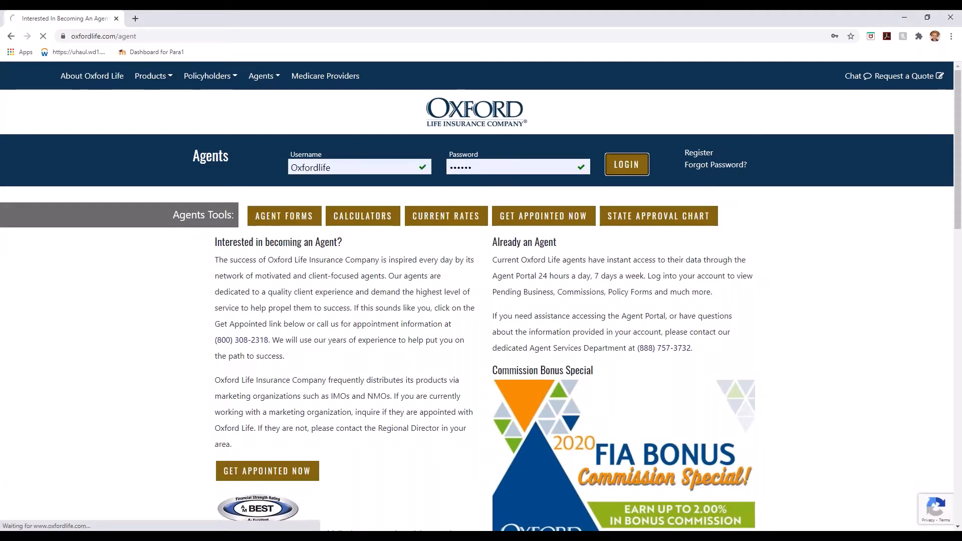
{"action": "mouse_move", "coordinate": [424, 113]}
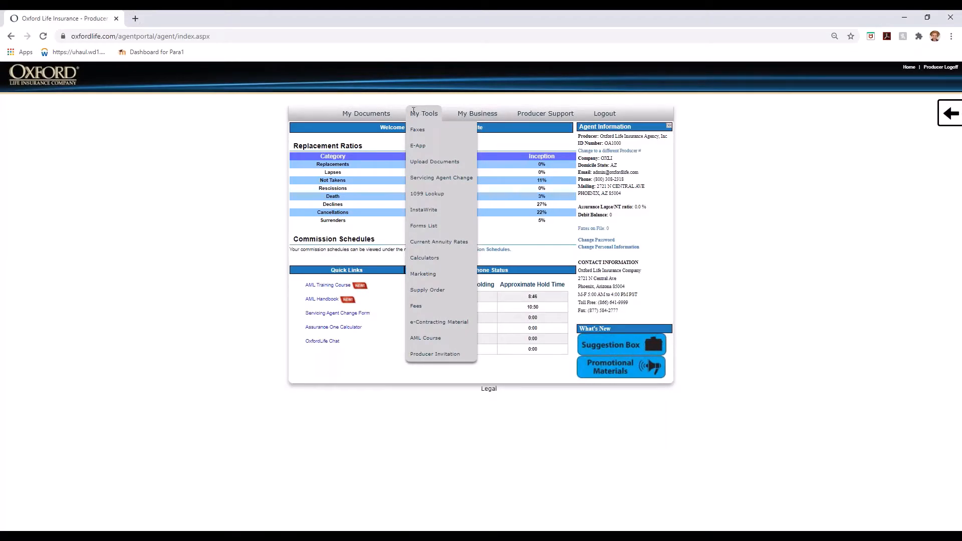
{"action": "mouse_move", "coordinate": [421, 146]}
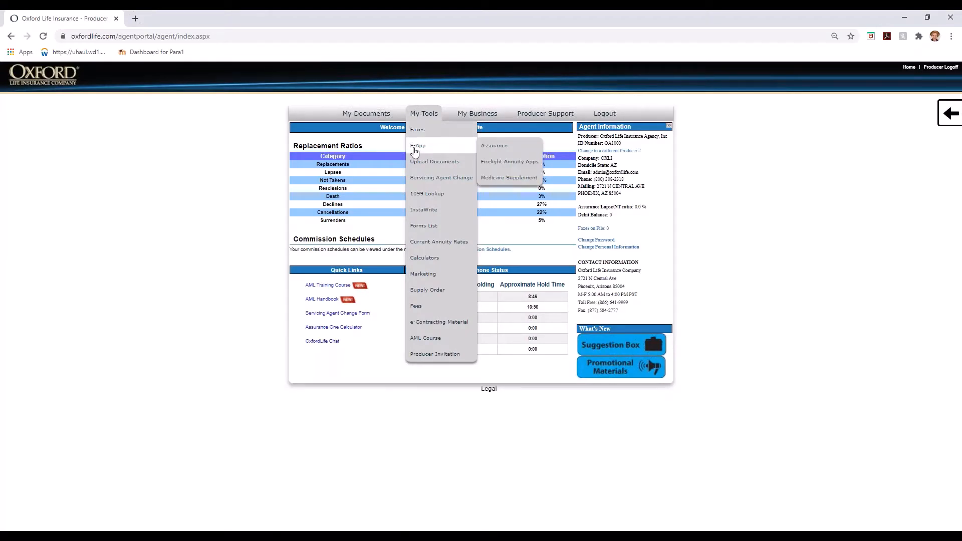
{"action": "left_click", "coordinate": [507, 151]}
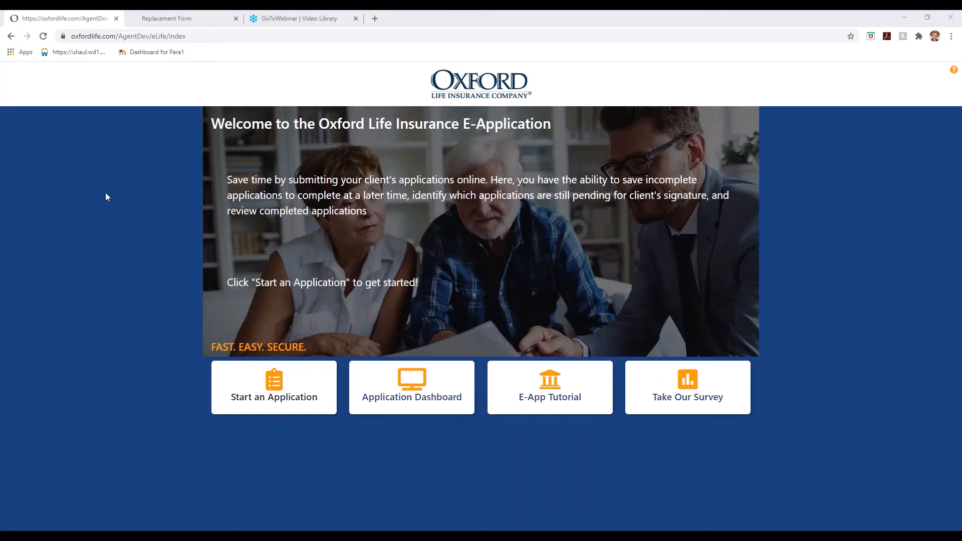
Start a new application for the Assurance product in Arizona.
{"action": "left_click", "coordinate": [280, 406]}
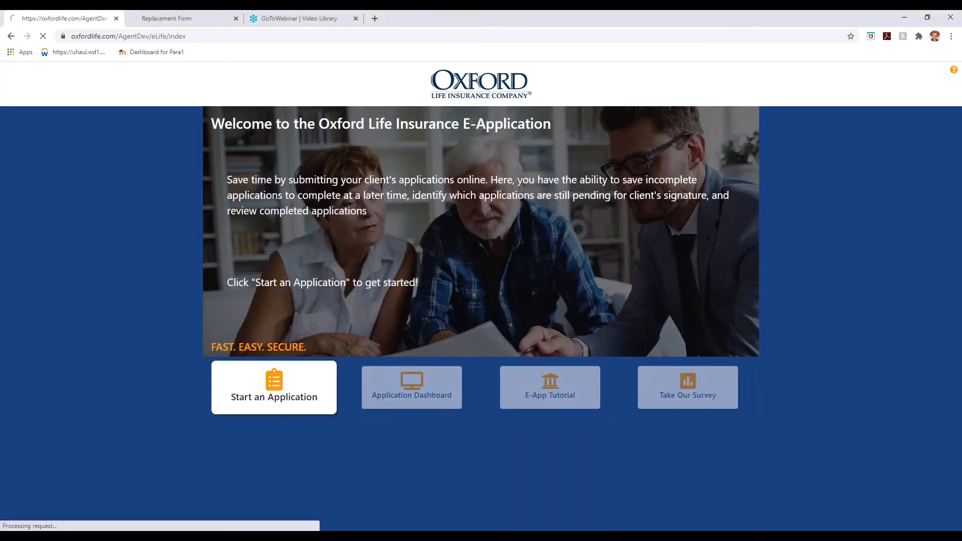
{"action": "left_click", "coordinate": [237, 224]}
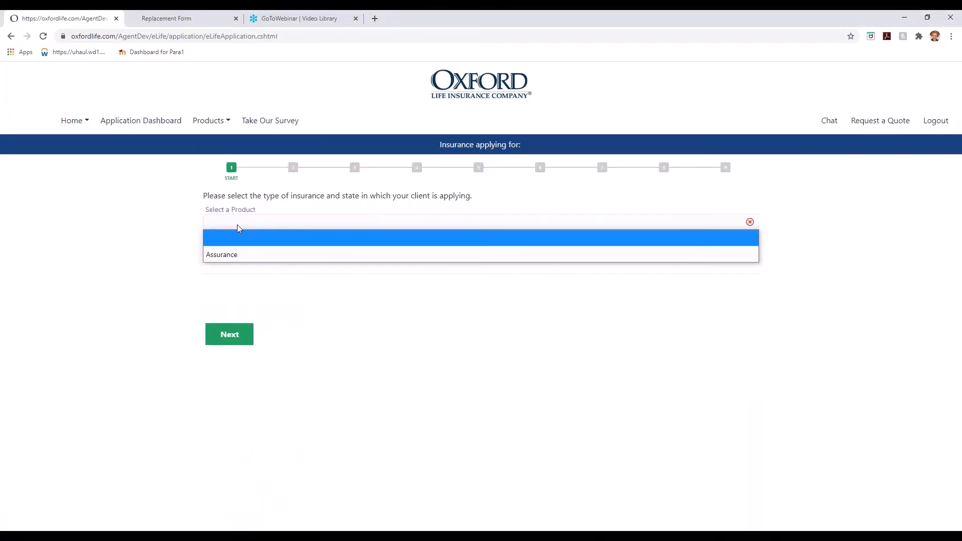
{"action": "left_click", "coordinate": [225, 252]}
{"action": "left_click", "coordinate": [225, 253]}
{"action": "left_click", "coordinate": [226, 300]}
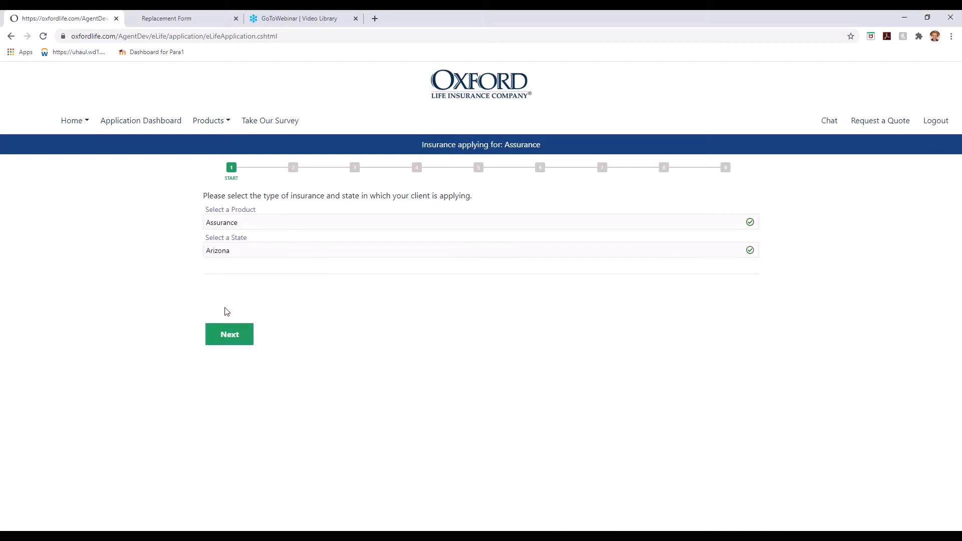
{"action": "left_click", "coordinate": [231, 335]}
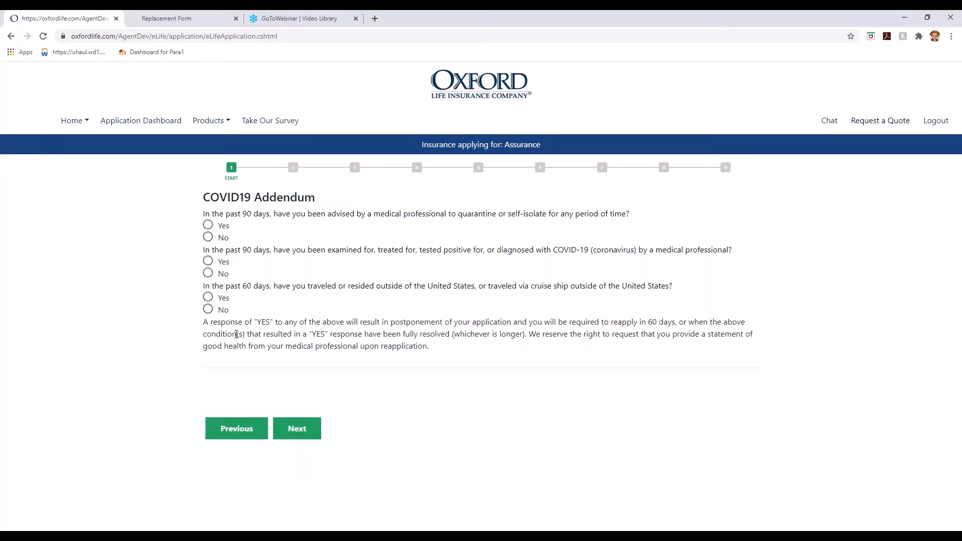
Answer No to all three COVID-19 addendum questions.
{"action": "left_click", "coordinate": [208, 237]}
{"action": "left_click", "coordinate": [207, 273]}
{"action": "left_click", "coordinate": [208, 309]}
{"action": "left_click", "coordinate": [297, 431]}
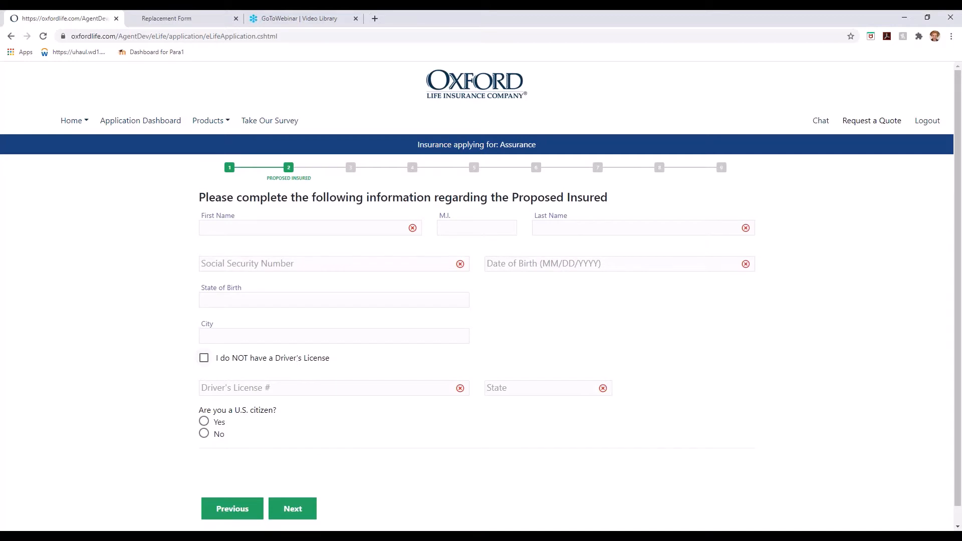
Enter the insured's first and last name, SSN, date of birth and birthplace.
{"action": "left_click", "coordinate": [260, 229]}
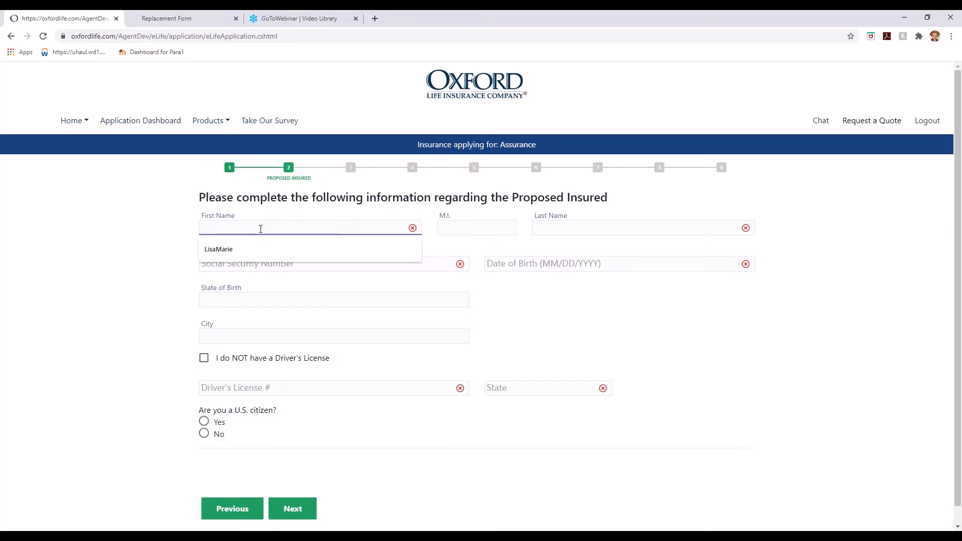
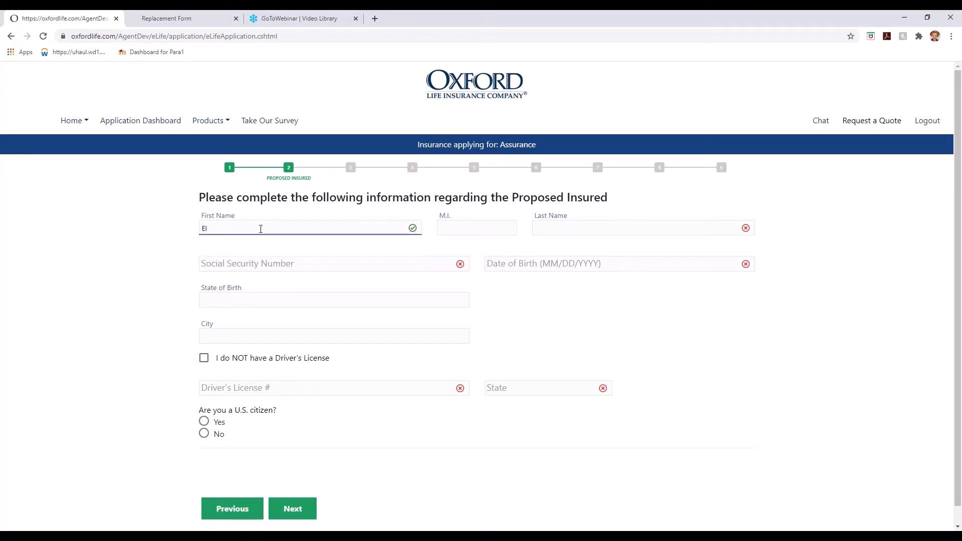
{"action": "key", "text": "Tab"}
{"action": "key", "text": "Tab"}
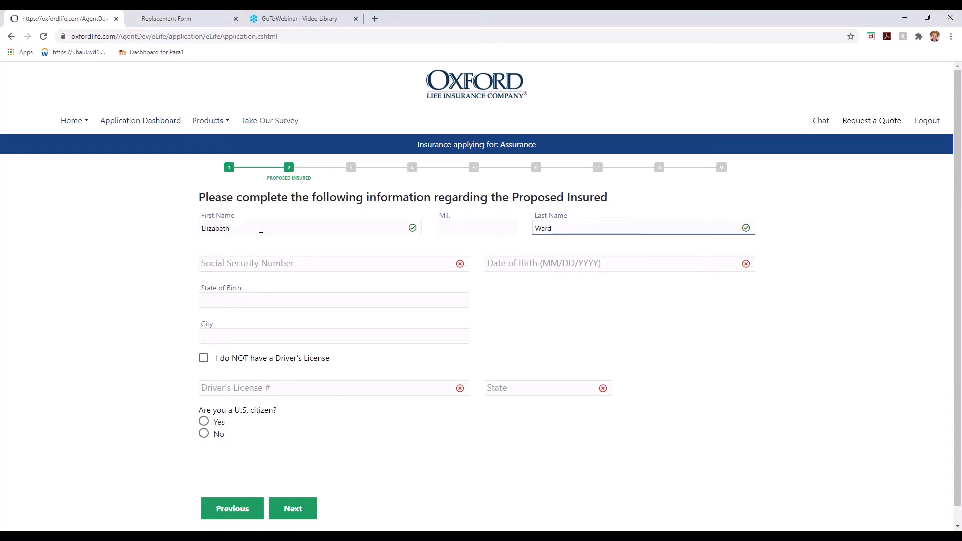
{"action": "key", "text": "Tab"}
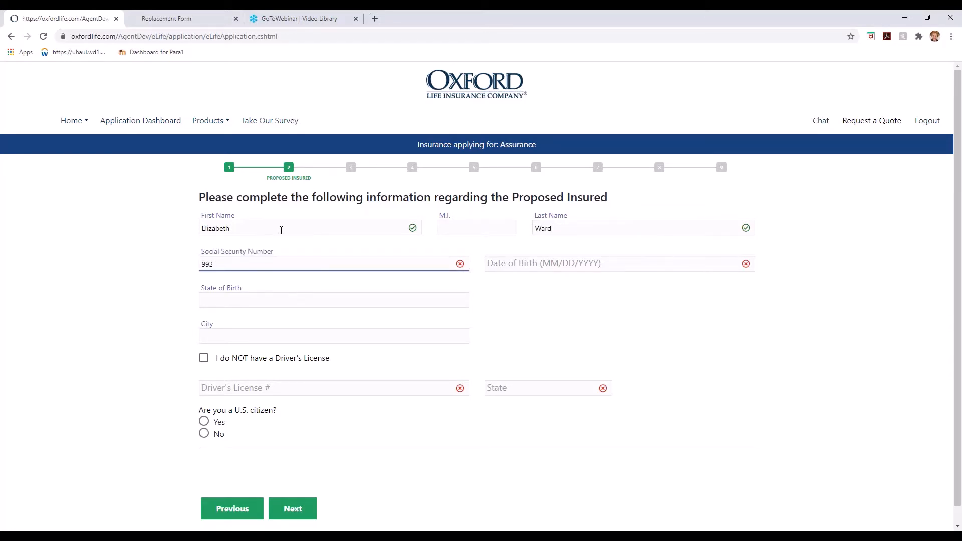
{"action": "key", "text": "Tab"}
{"action": "type", "text": "04/17/1962"}
{"action": "key", "text": "Tab"}
{"action": "type", "text": "Florida"}
Mark the insured Female, 5 ft 3 in tall, no nicotine use, and add weight and physician details.
{"action": "key", "text": "Tab"}
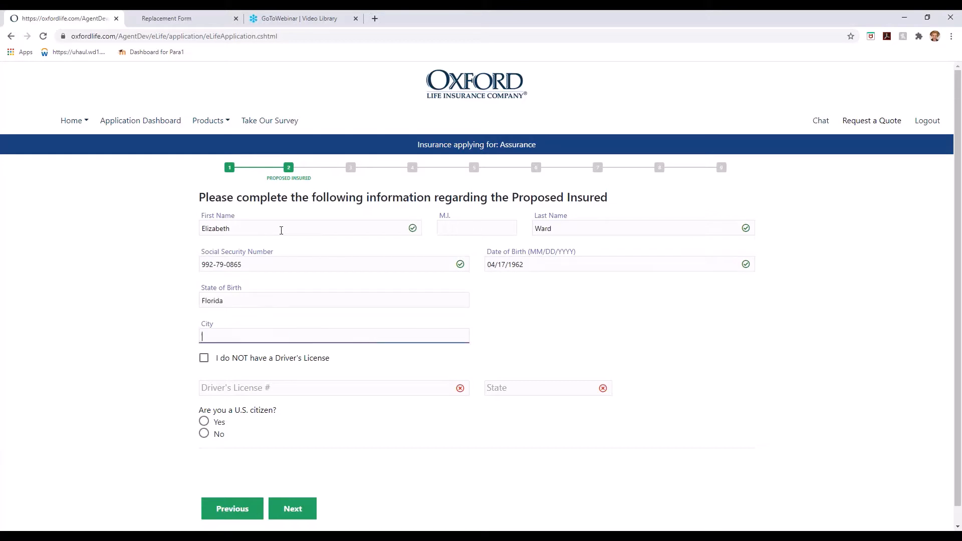
{"action": "type", "text": "Orlando"}
{"action": "left_click", "coordinate": [293, 509]}
{"action": "left_click", "coordinate": [204, 218]}
{"action": "left_click", "coordinate": [230, 248]}
{"action": "type", "text": "5"}
{"action": "key", "text": "Tab"}
{"action": "type", "text": "3"}
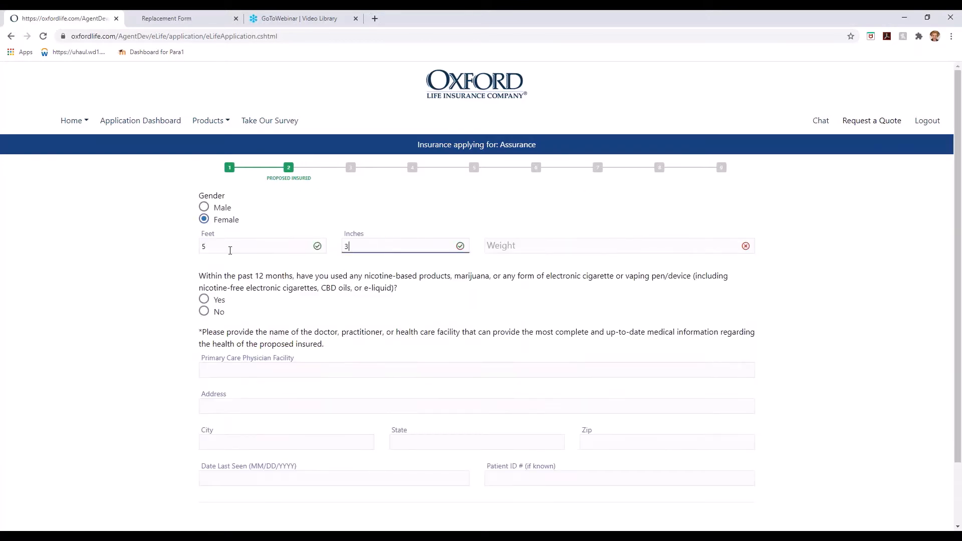
{"action": "left_click", "coordinate": [204, 311]}
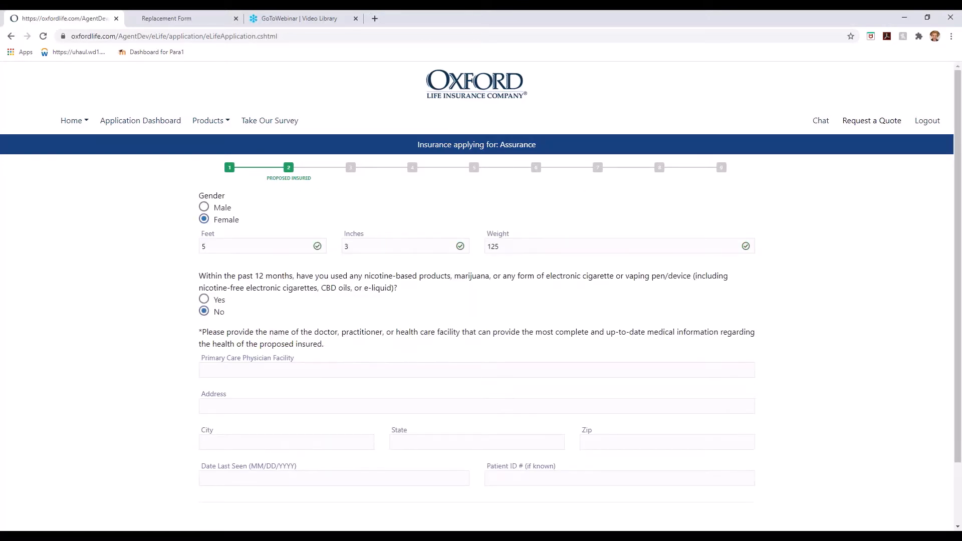
{"action": "left_click", "coordinate": [233, 373]}
{"action": "key", "text": "Tab"}
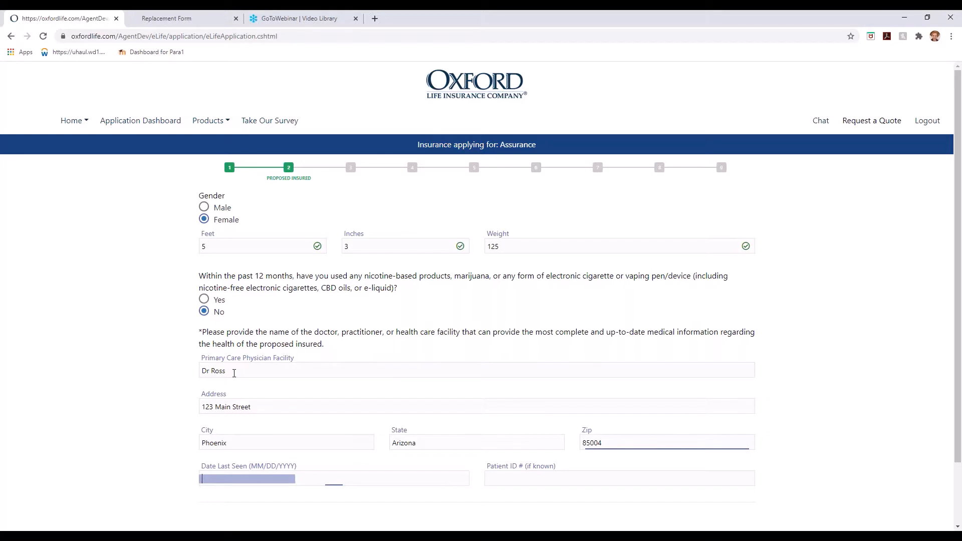
{"action": "type", "text": "10"}
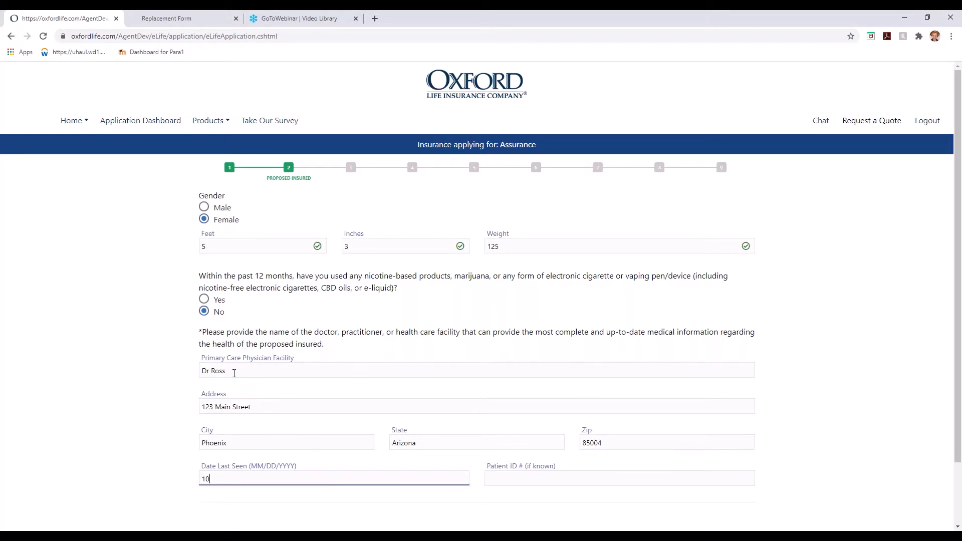
{"action": "type", "text": "/30/2020"}
{"action": "scroll", "coordinate": [230, 328], "scroll_direction": "down", "scroll_amount": 2}
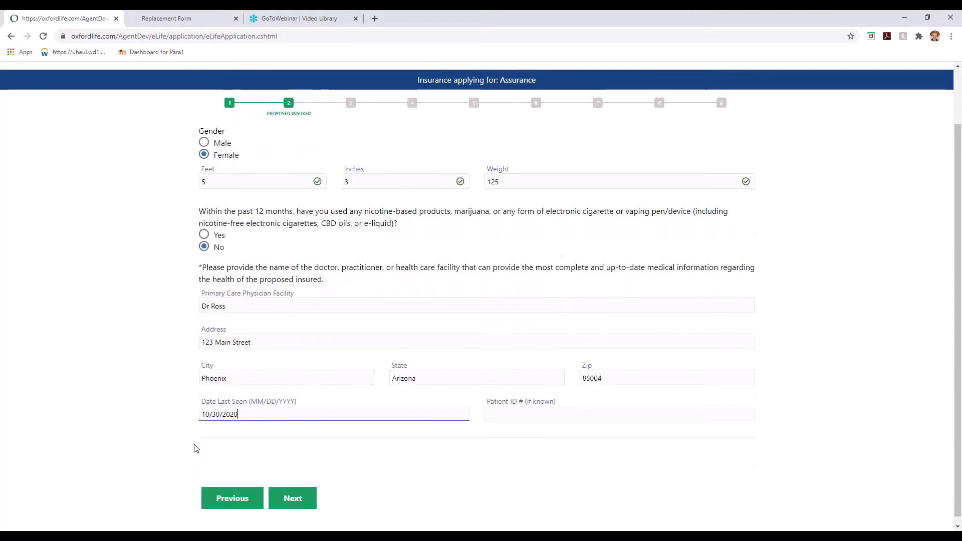
{"action": "left_click", "coordinate": [298, 496]}
Enter the insured's Arizona home address, phone number and e-mail, with no alternative mailing address.
{"action": "left_click", "coordinate": [233, 228]}
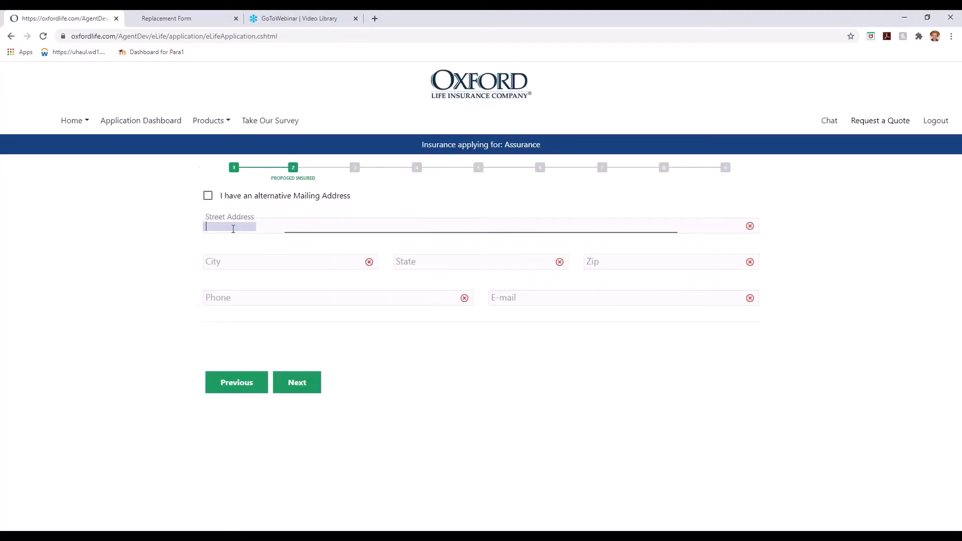
{"action": "left_click", "coordinate": [208, 196]}
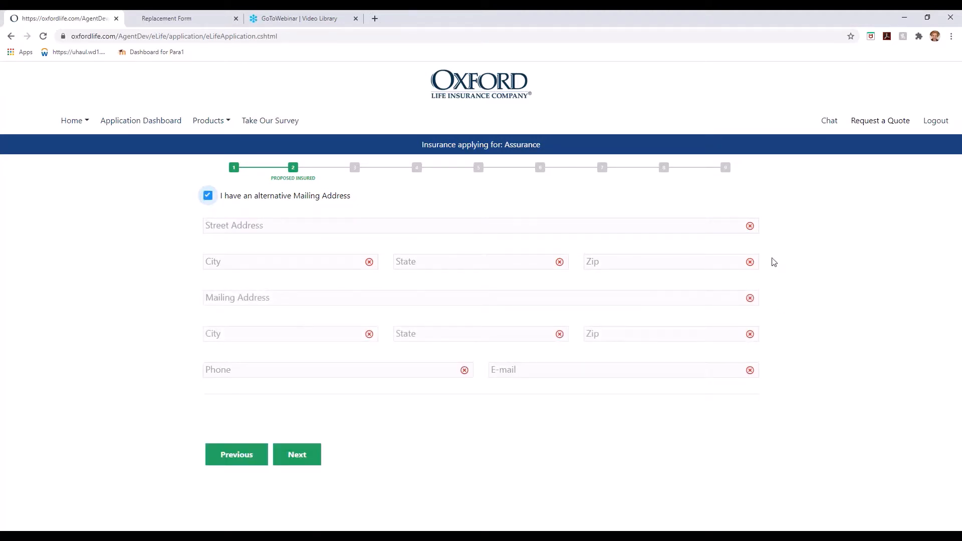
{"action": "left_click", "coordinate": [210, 196]}
{"action": "left_click", "coordinate": [225, 227]}
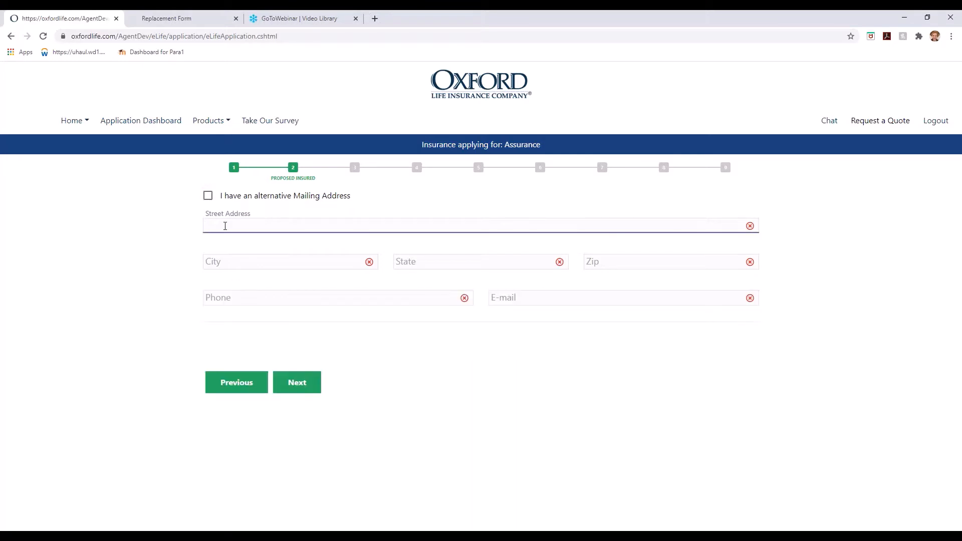
{"action": "type", "text": "222 Happy Lane"}
{"action": "key", "text": "Tab"}
{"action": "type", "text": "Buckeye"}
{"action": "key", "text": "Tab"}
{"action": "type", "text": "Arizona"}
{"action": "key", "text": "Tab"}
{"action": "type", "text": "85326"}
{"action": "key", "text": "Tab"}
{"action": "type", "text": "602-555-5555"}
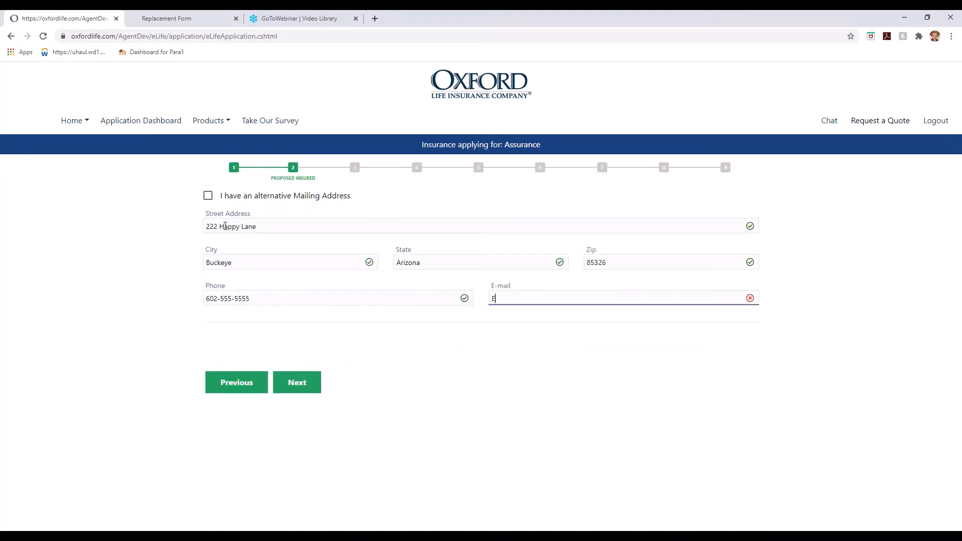
{"action": "left_click", "coordinate": [299, 384]}
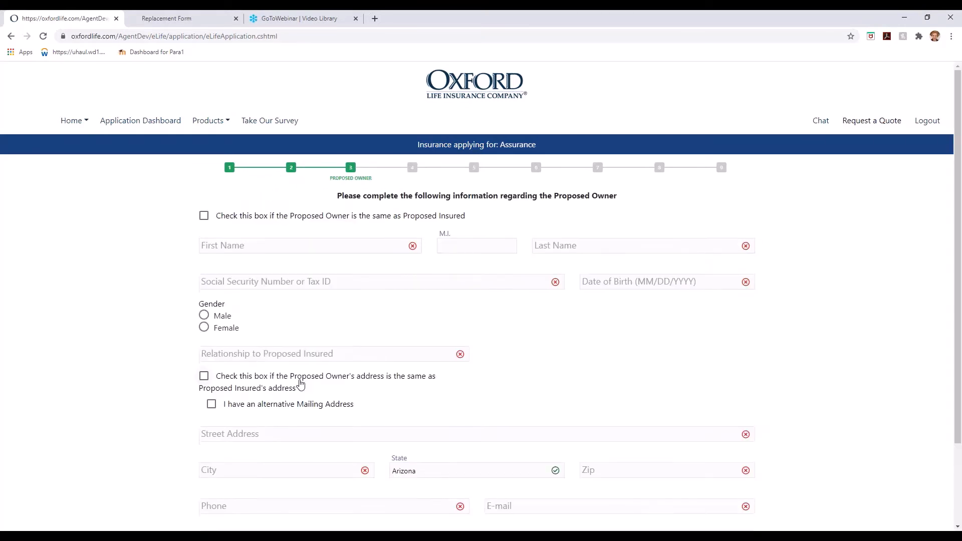
Make the proposed owner the same as the insured and answer Yes to the replacement questions.
{"action": "left_click", "coordinate": [204, 216]}
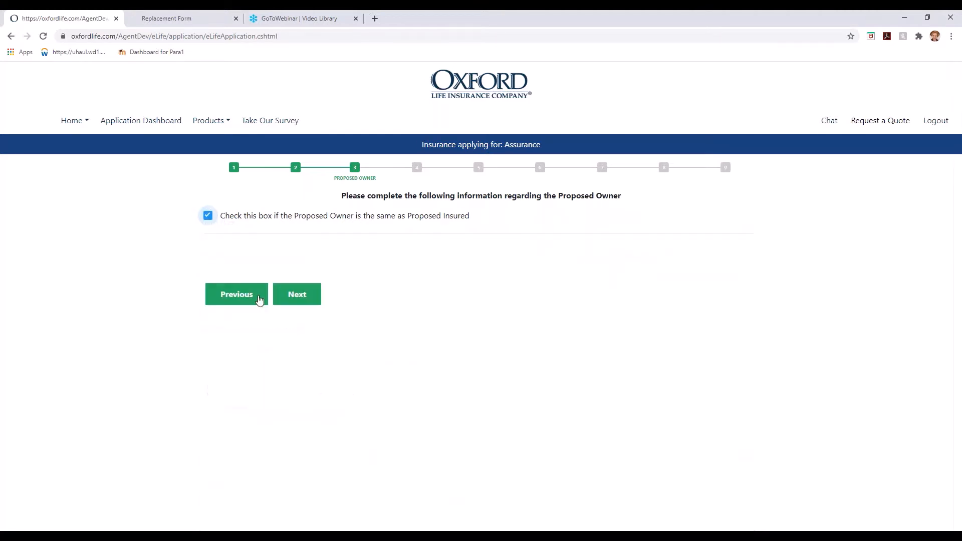
{"action": "left_click", "coordinate": [299, 301]}
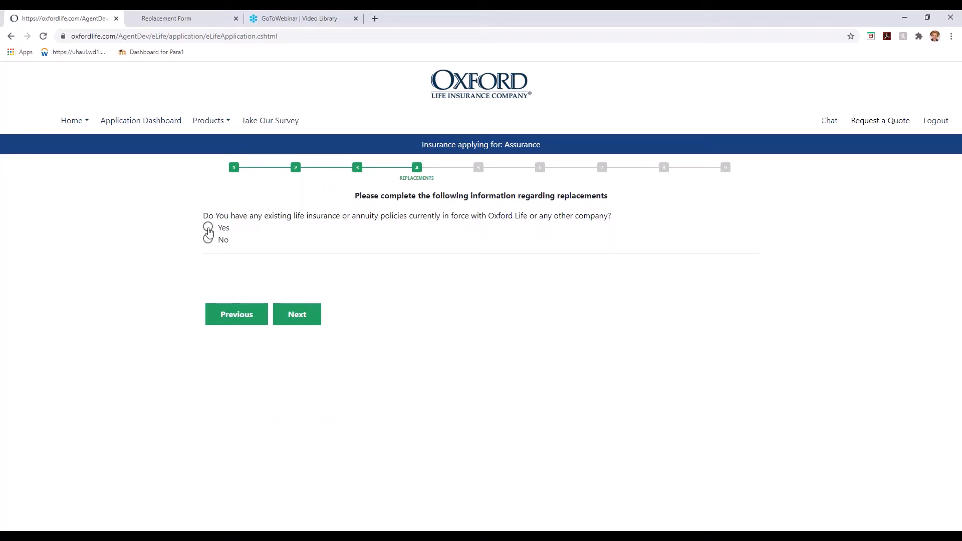
{"action": "left_click", "coordinate": [208, 227]}
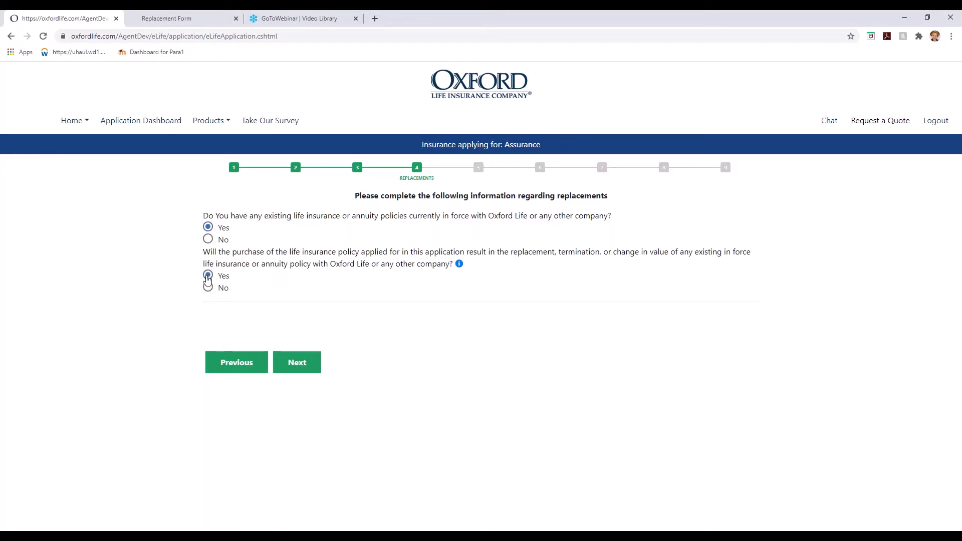
{"action": "left_click", "coordinate": [308, 360]}
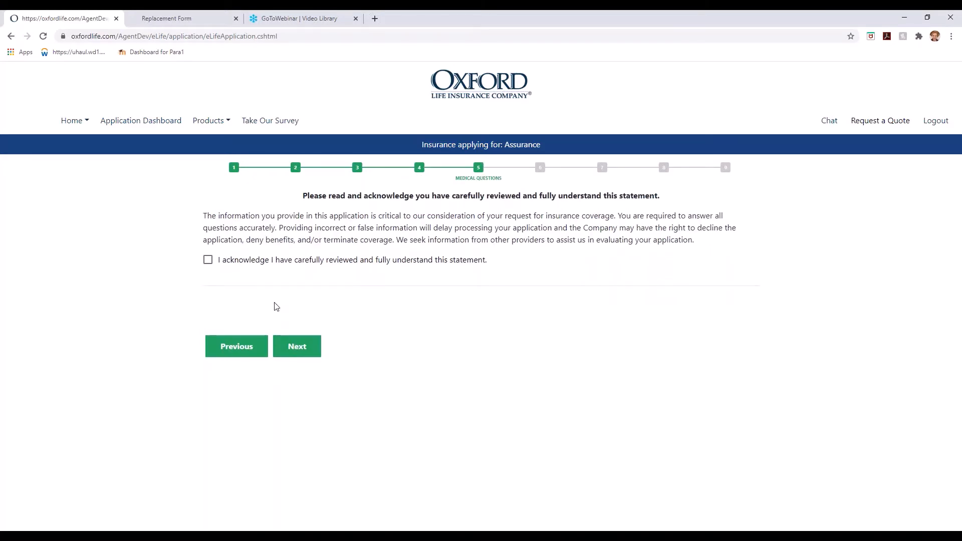
Acknowledge the medical statement and answer No to the hospitalization and bedridden questions.
{"action": "left_click", "coordinate": [208, 261]}
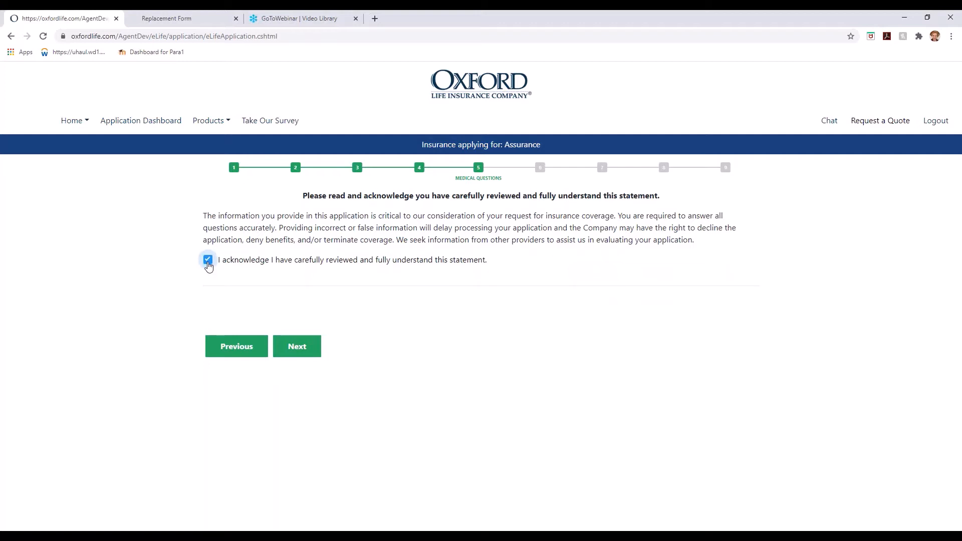
{"action": "left_click", "coordinate": [304, 347]}
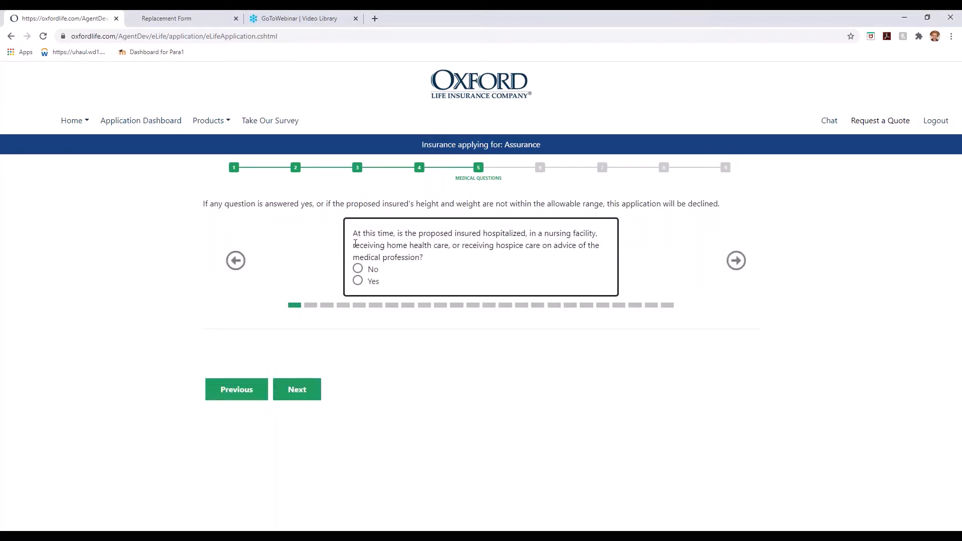
{"action": "left_click", "coordinate": [360, 270]}
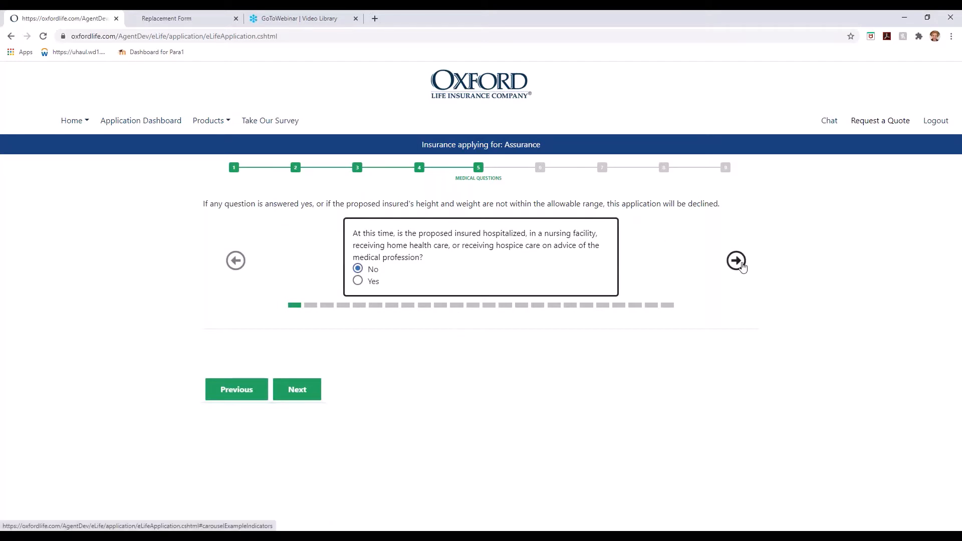
{"action": "left_click", "coordinate": [311, 306]}
{"action": "left_click", "coordinate": [358, 257]}
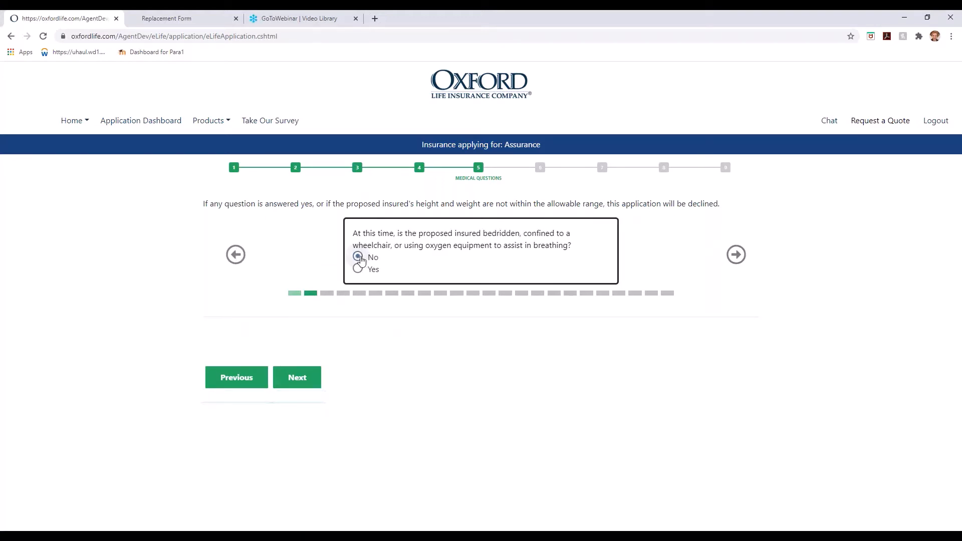
{"action": "left_click", "coordinate": [326, 293]}
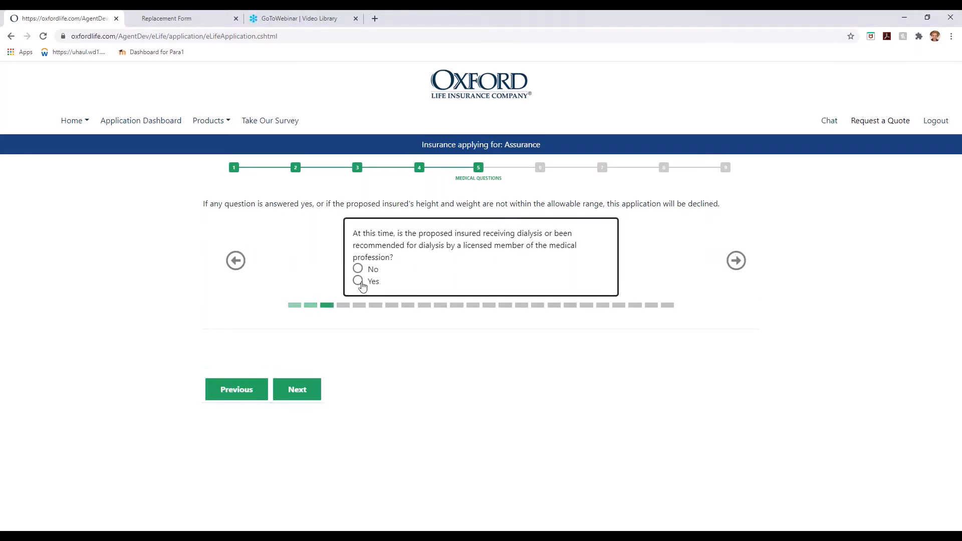
Answer No to the dialysis (after correcting it), catheterization and declined/postponed questions.
{"action": "left_click", "coordinate": [358, 281]}
{"action": "left_click", "coordinate": [344, 305]}
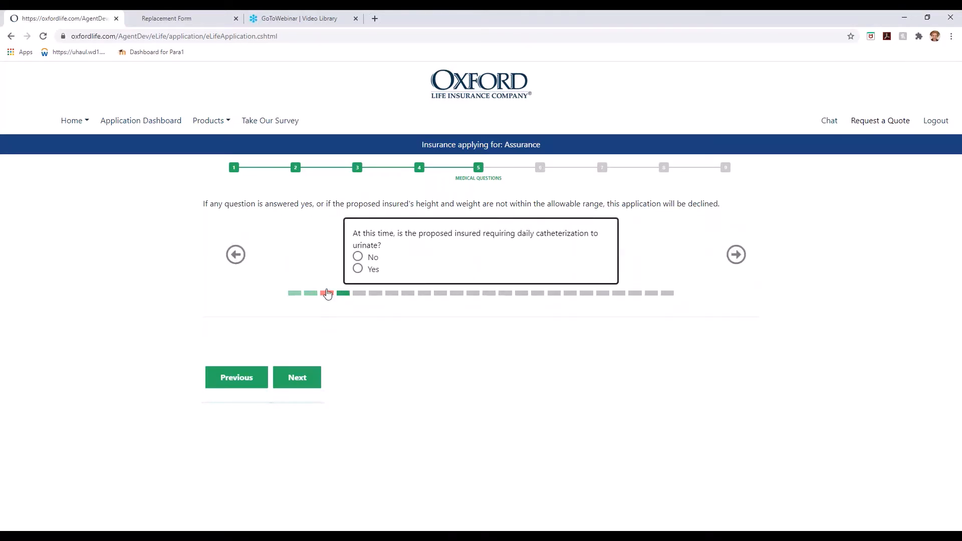
{"action": "left_click", "coordinate": [327, 293]}
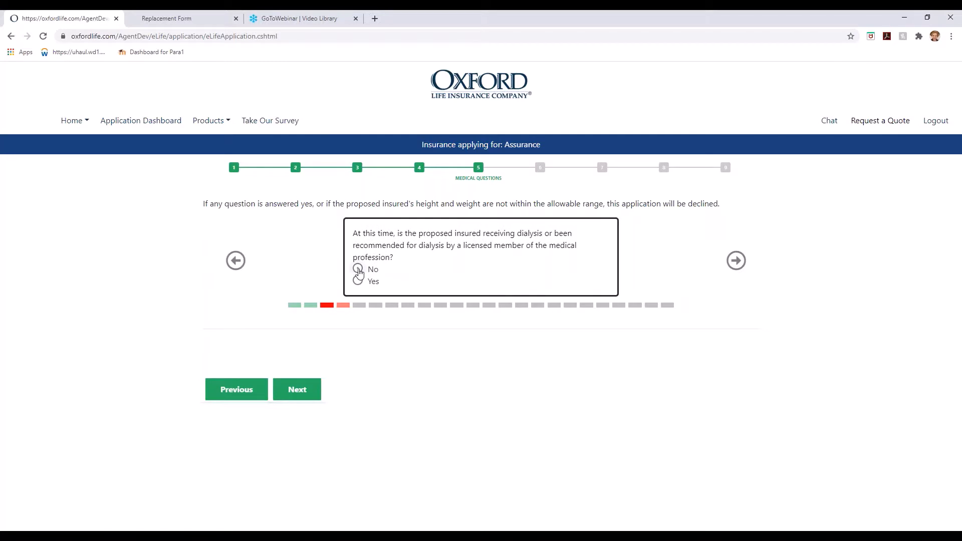
{"action": "left_click", "coordinate": [358, 269]}
{"action": "left_click", "coordinate": [343, 305]}
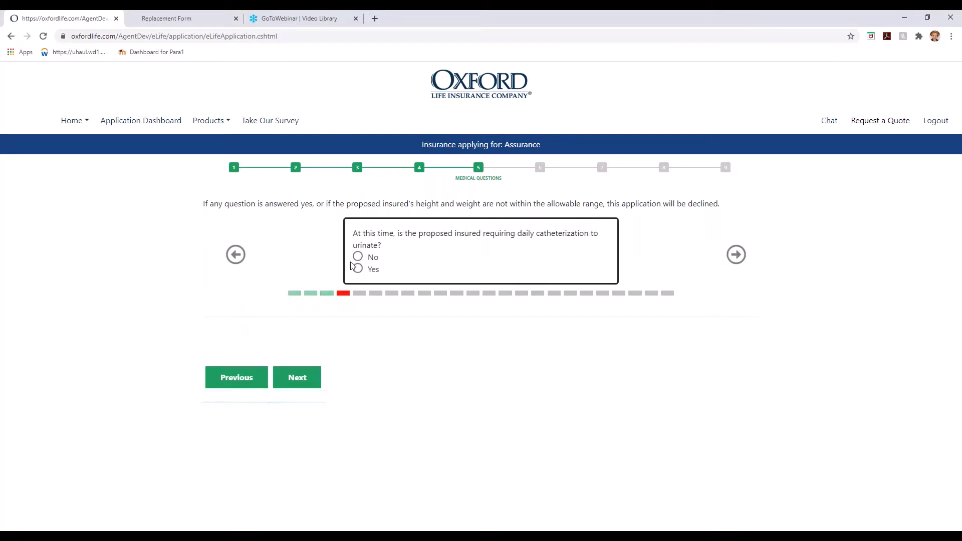
{"action": "left_click", "coordinate": [358, 257]}
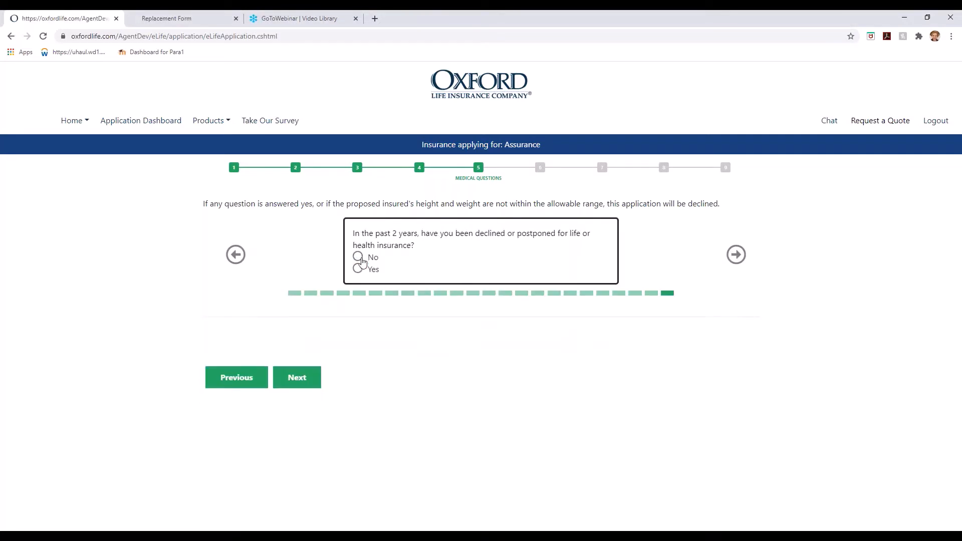
{"action": "left_click", "coordinate": [361, 259]}
{"action": "left_click", "coordinate": [300, 385]}
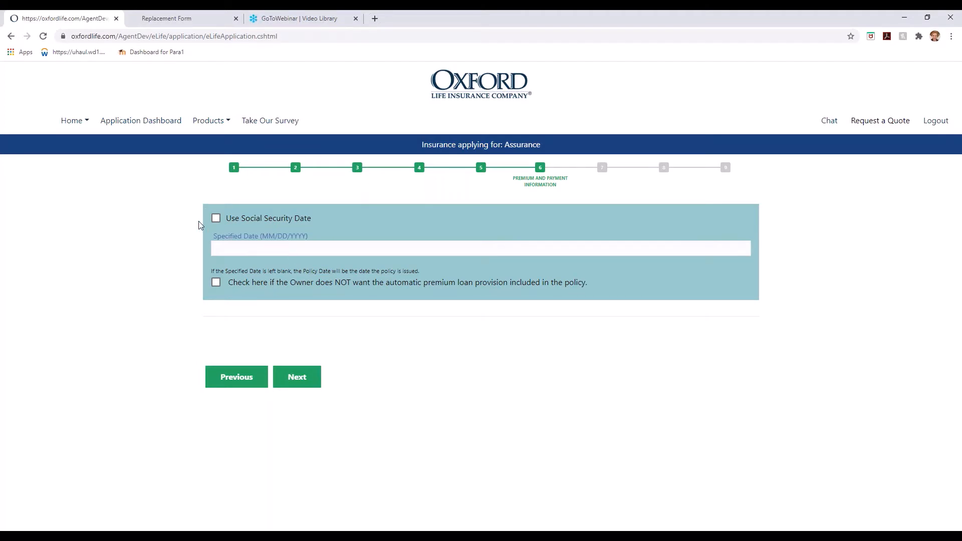
Draft premiums on the Social Security date, starting December on the 3rd Wednesday.
{"action": "left_click", "coordinate": [217, 219]}
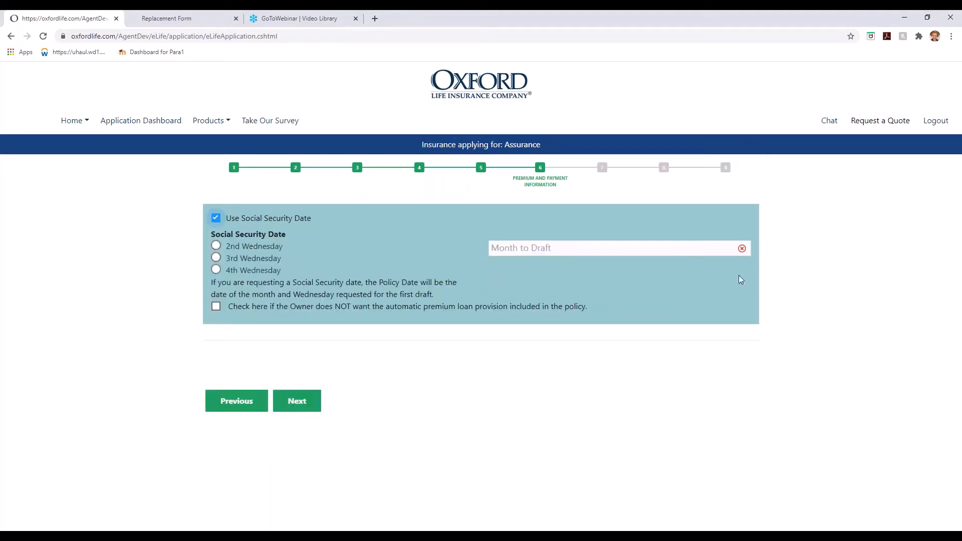
{"action": "left_click", "coordinate": [541, 249]}
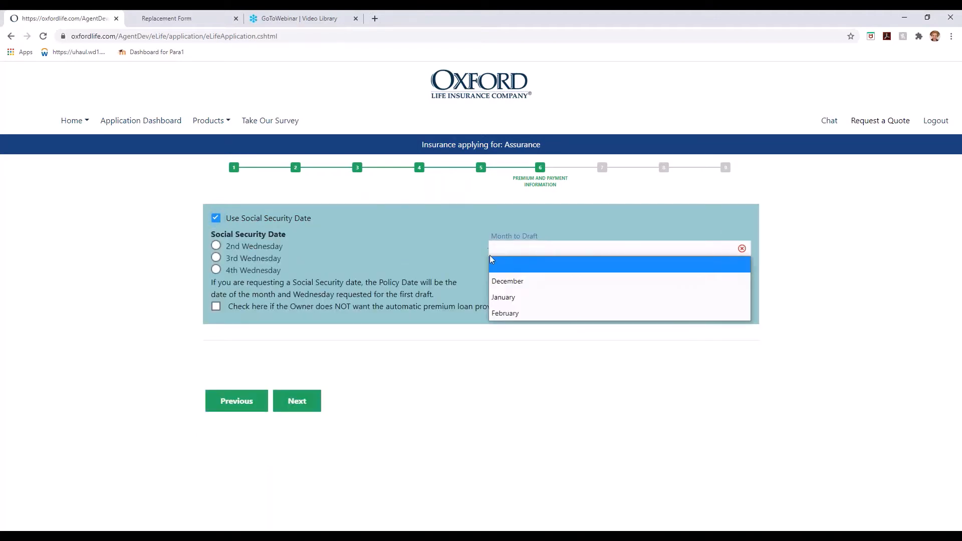
{"action": "left_click", "coordinate": [507, 281]}
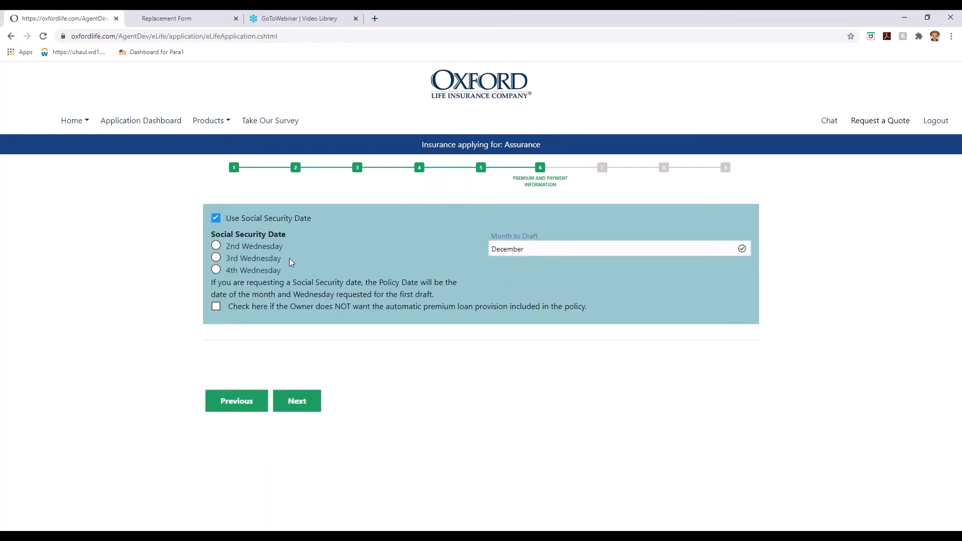
{"action": "left_click", "coordinate": [216, 259]}
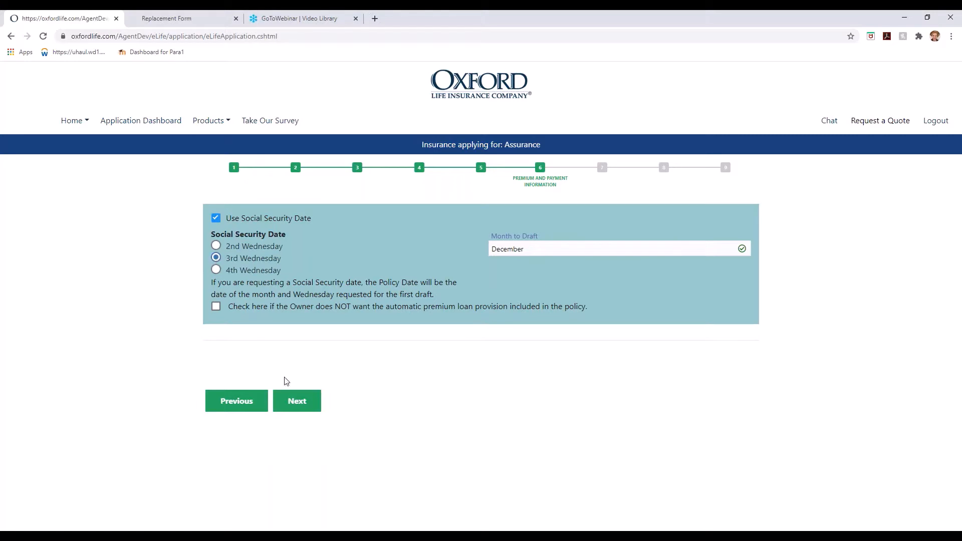
{"action": "left_click", "coordinate": [297, 400]}
Set $25,000 coverage paid monthly by EFT from a checking account, entering the bank details.
{"action": "left_click", "coordinate": [268, 233]}
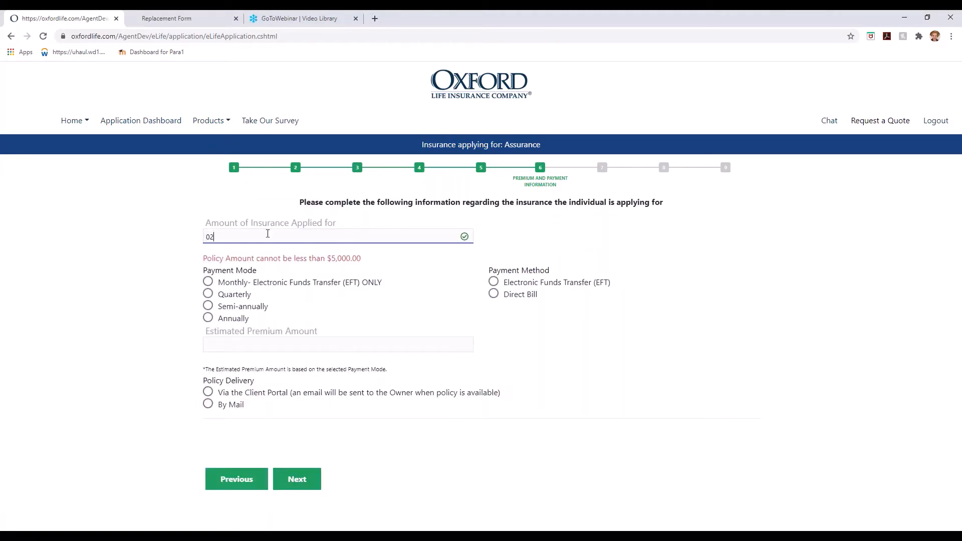
{"action": "type", "text": "25000"}
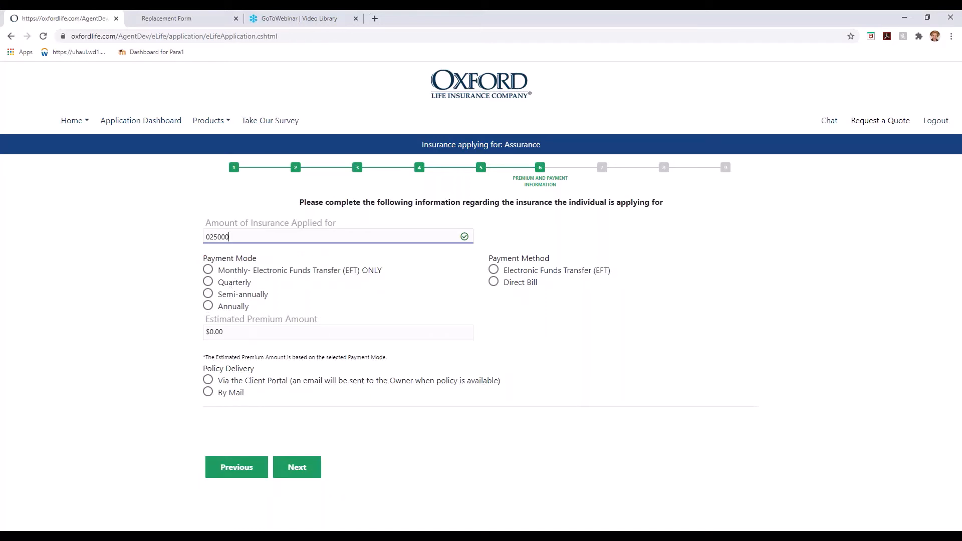
{"action": "left_click", "coordinate": [208, 271]}
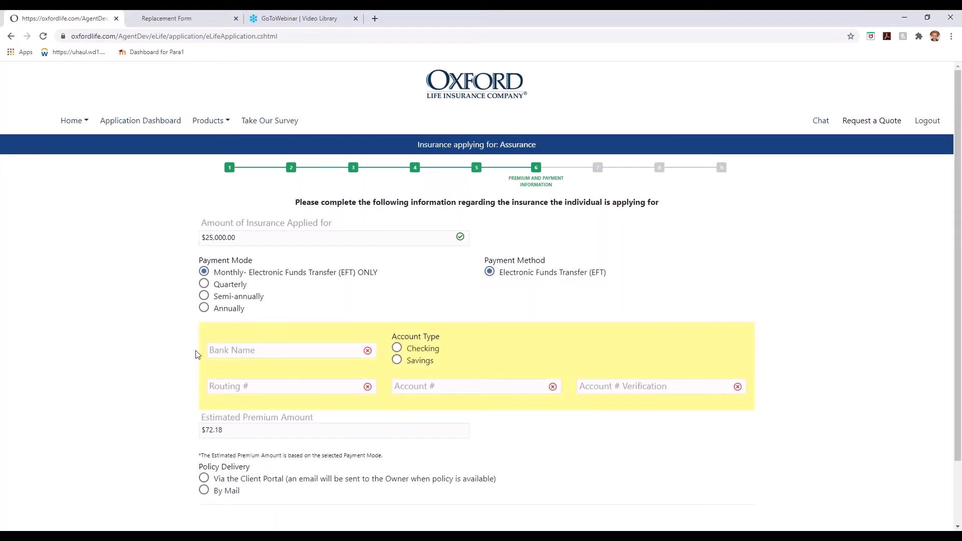
{"action": "left_click", "coordinate": [308, 347]}
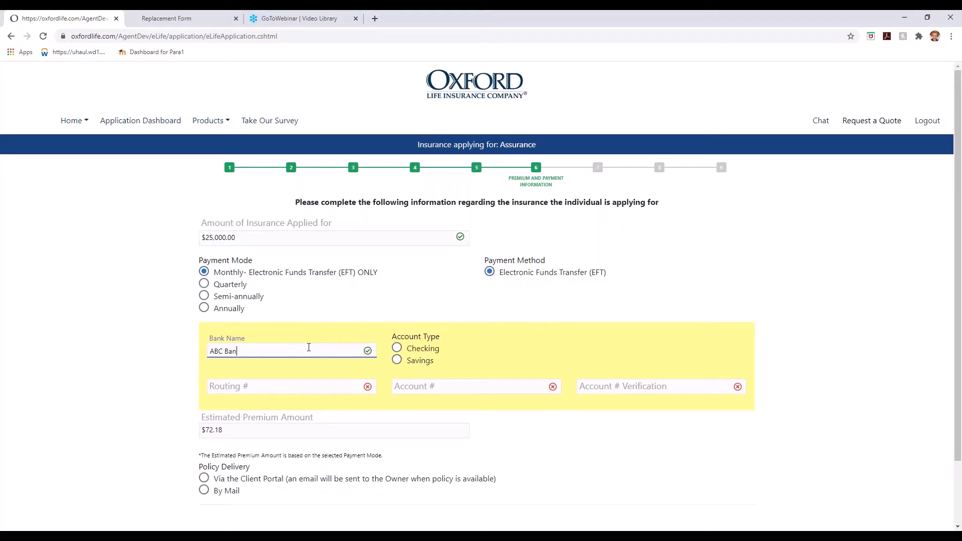
{"action": "type", "text": "ABC Bank"}
{"action": "key", "text": "Tab"}
{"action": "key", "text": "space"}
{"action": "key", "text": "Tab"}
{"action": "type", "text": "123456"}
{"action": "key", "text": "Tab"}
{"action": "type", "text": "123456789"}
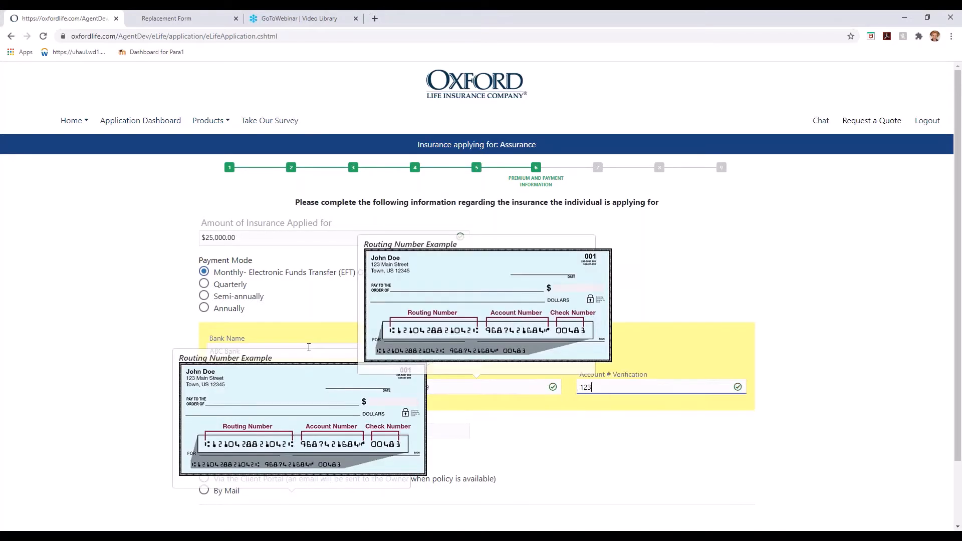
{"action": "key", "text": "Tab"}
{"action": "type", "text": "123456789"}
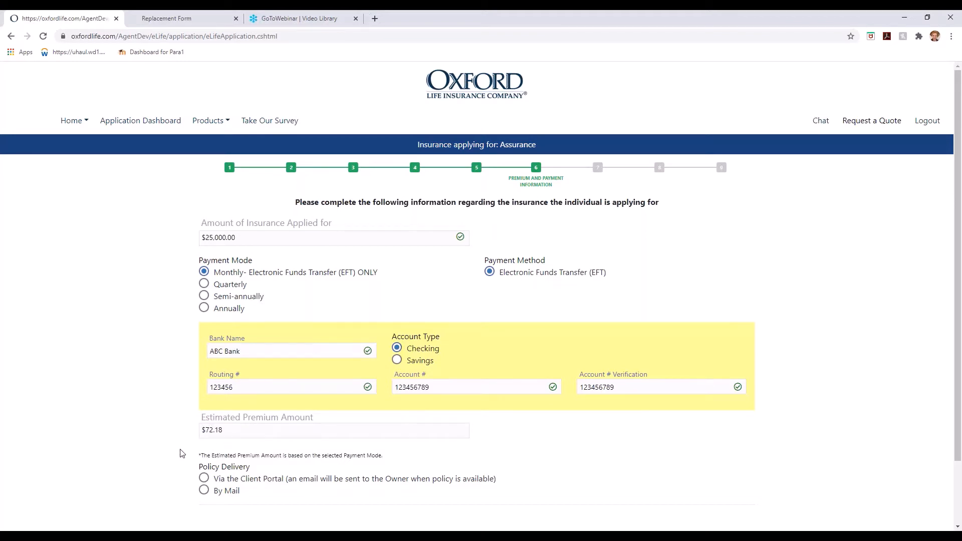
Choose policy delivery via the Client Portal.
{"action": "scroll", "coordinate": [183, 450], "scroll_direction": "down", "scroll_amount": 2}
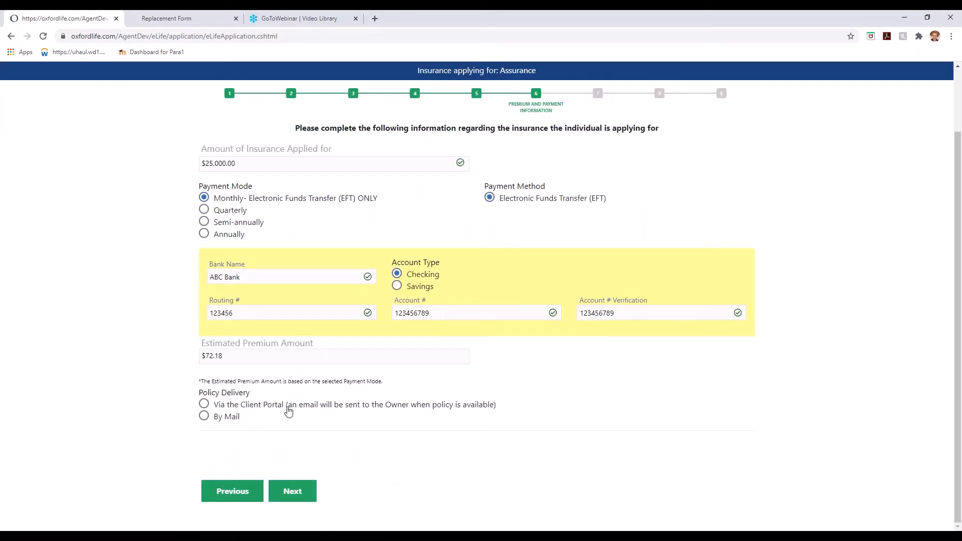
{"action": "left_click", "coordinate": [204, 405]}
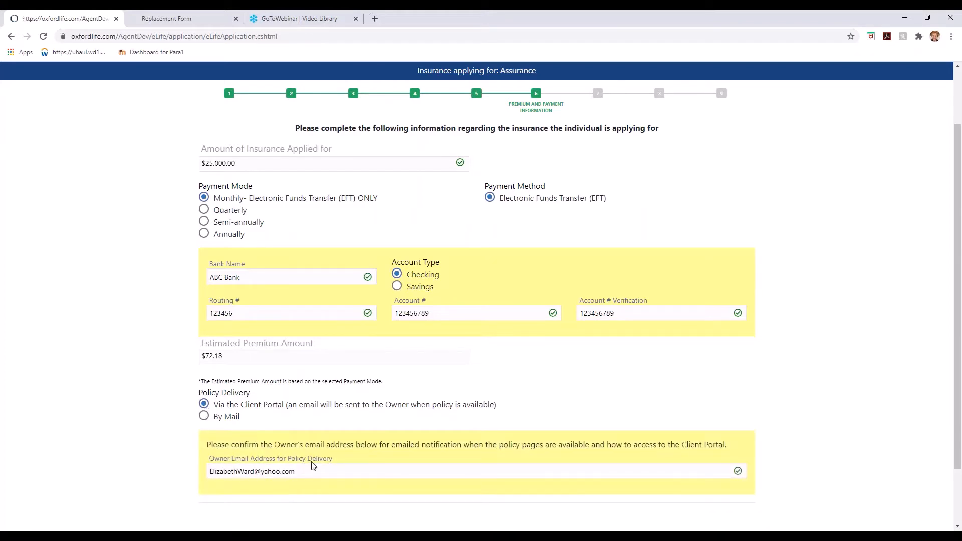
{"action": "scroll", "coordinate": [310, 473], "scroll_direction": "down", "scroll_amount": 2}
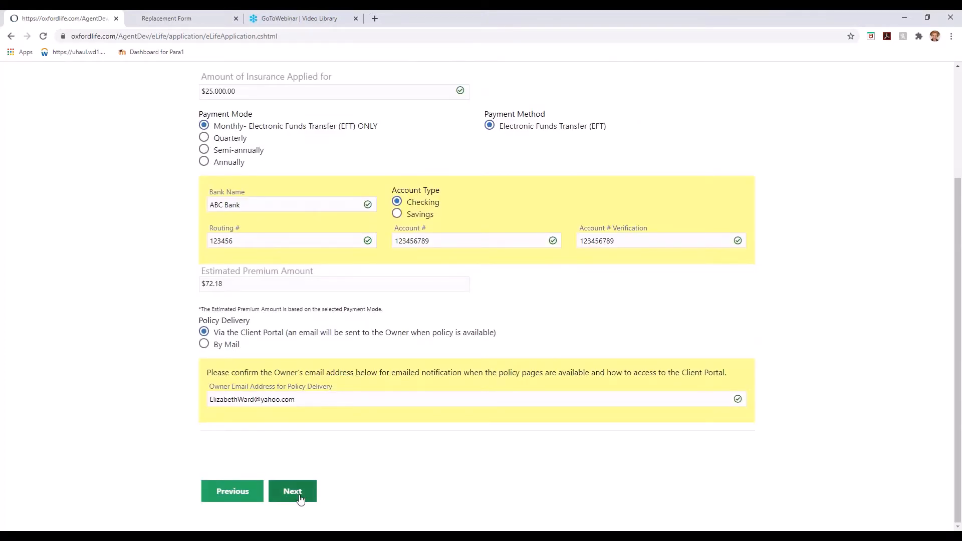
{"action": "left_click", "coordinate": [300, 499]}
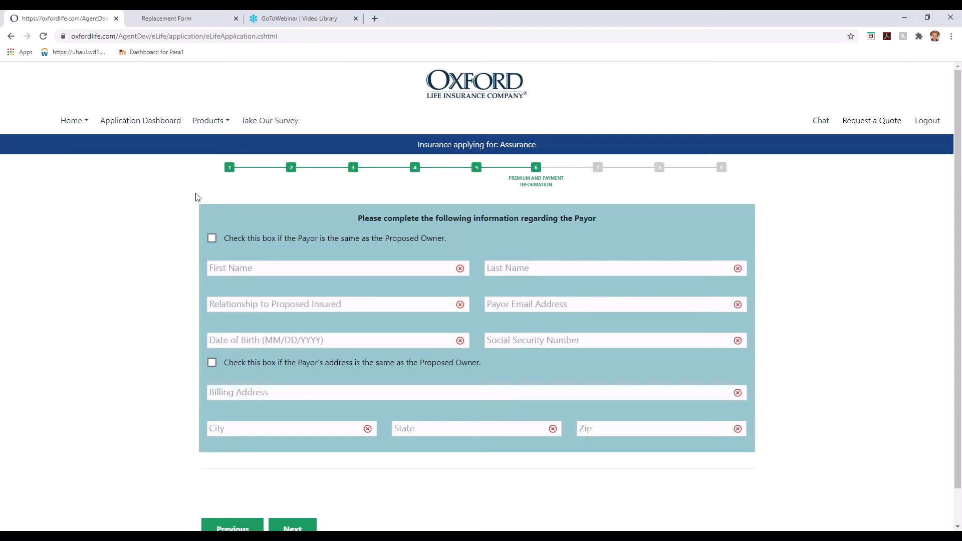
Make the payor the same as the proposed owner and skip the secondary addressee.
{"action": "left_click", "coordinate": [212, 238]}
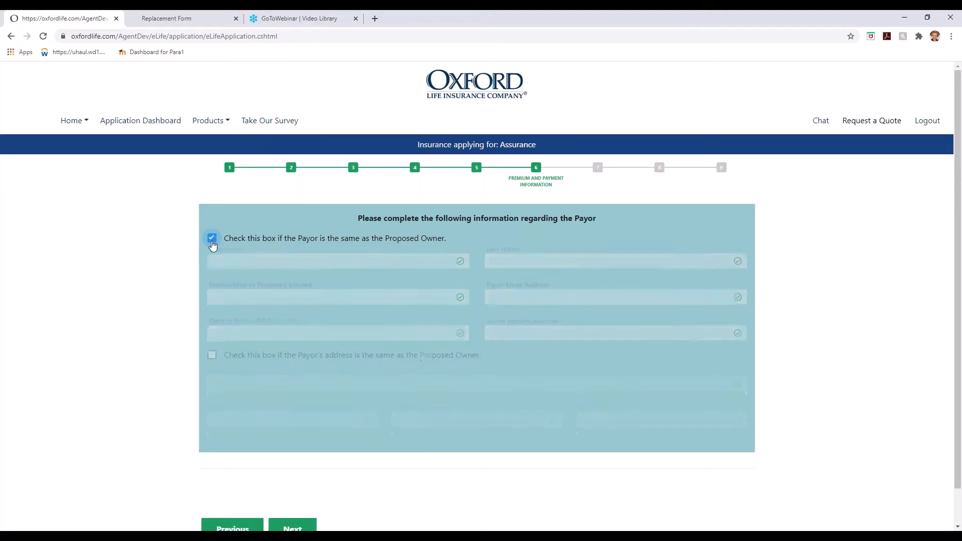
{"action": "left_click", "coordinate": [297, 333]}
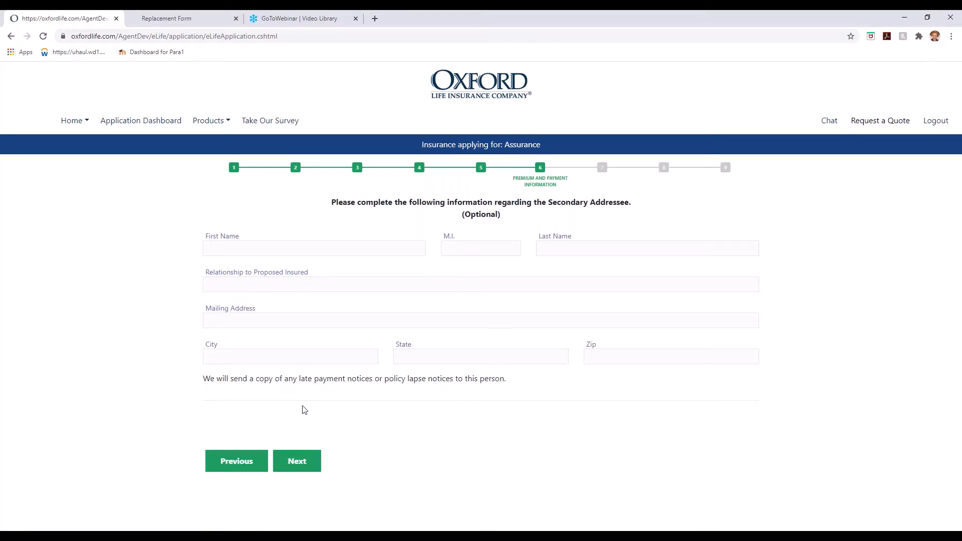
{"action": "left_click", "coordinate": [300, 472]}
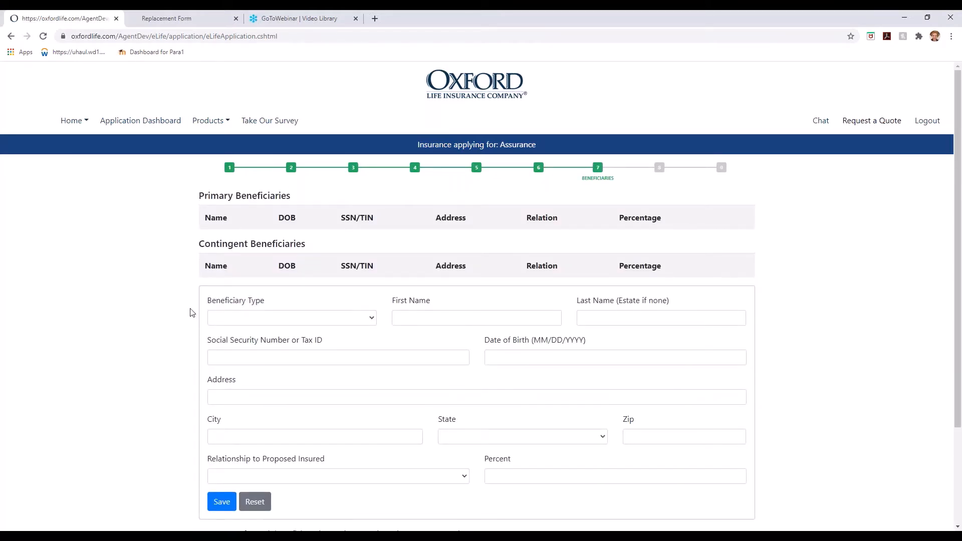
Add a Primary beneficiary, relationship Daughter at 100%, with name, SSN, birth date and address.
{"action": "scroll", "coordinate": [193, 308], "scroll_direction": "down", "scroll_amount": 1}
{"action": "double_click", "coordinate": [307, 267]}
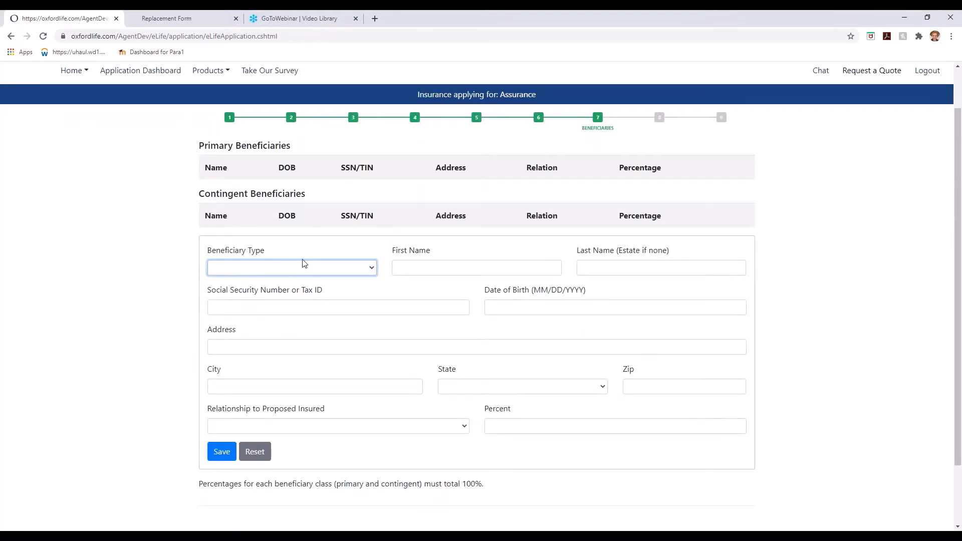
{"action": "left_click", "coordinate": [241, 270]}
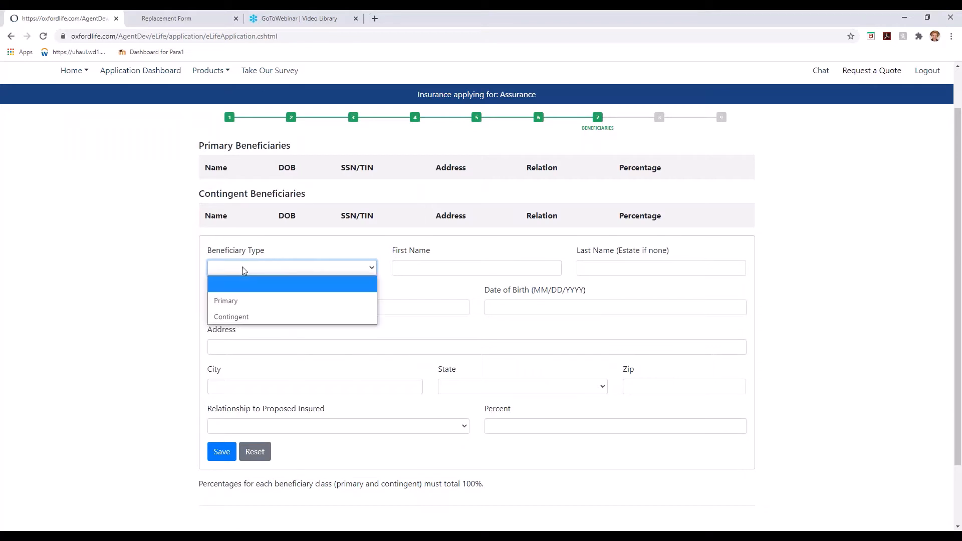
{"action": "left_click", "coordinate": [243, 302]}
{"action": "left_click", "coordinate": [451, 274]}
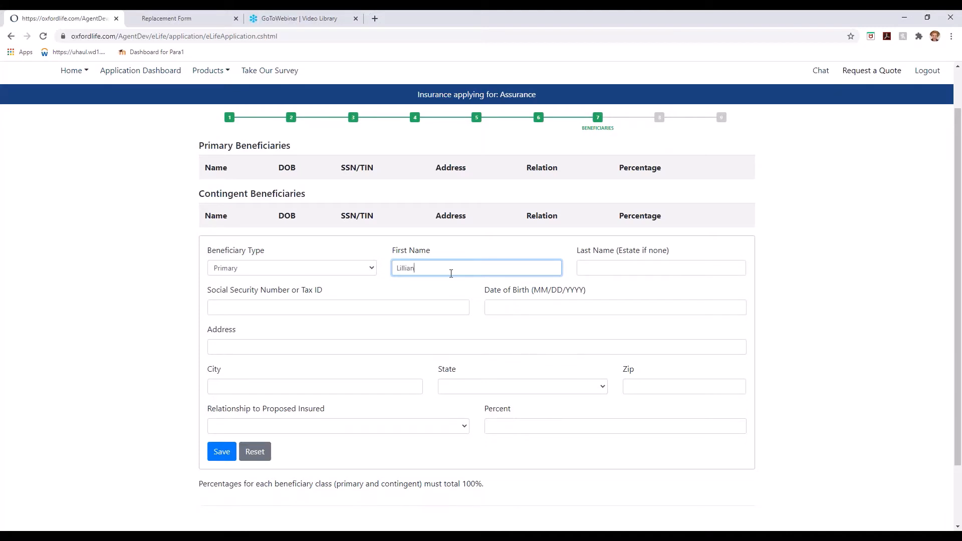
{"action": "key", "text": "Tab"}
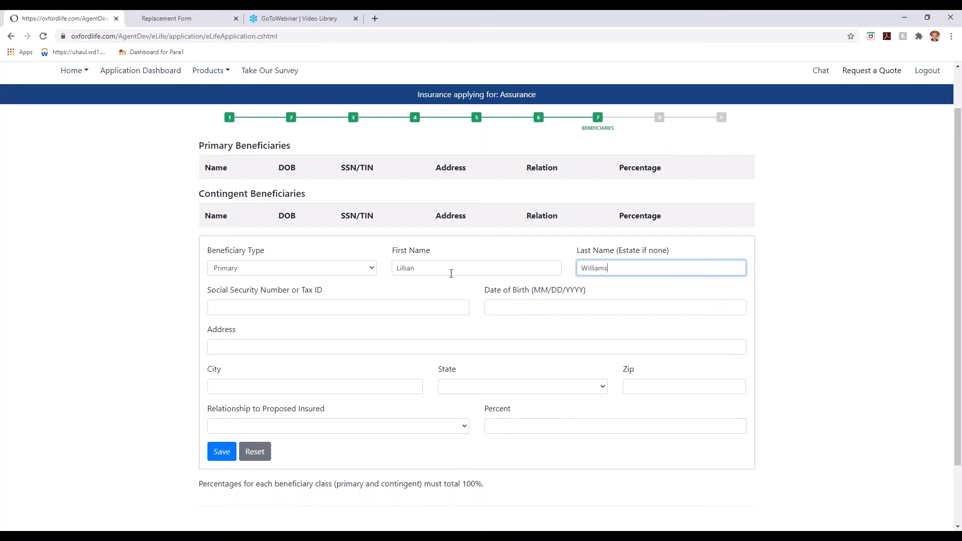
{"action": "key", "text": "Tab"}
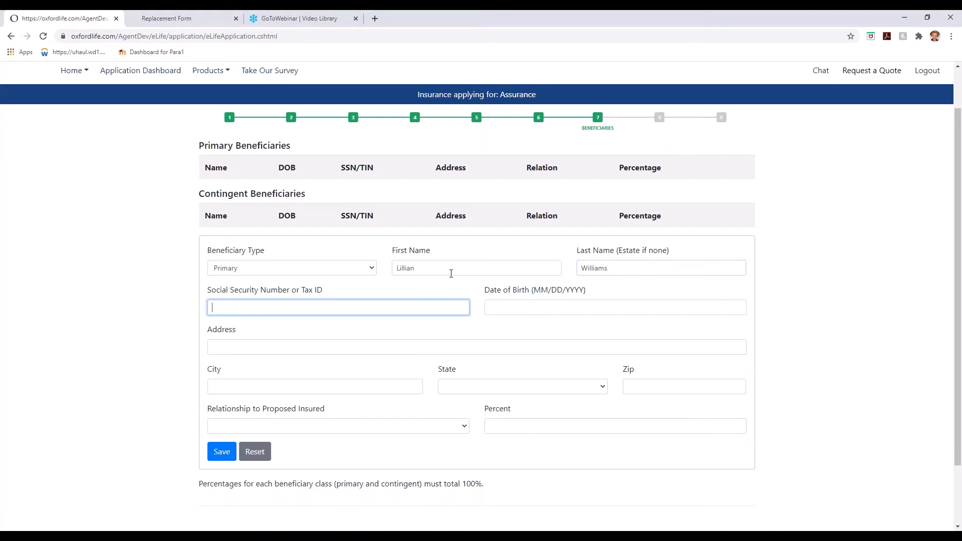
{"action": "type", "text": "123-45-6789"}
{"action": "key", "text": "Tab"}
{"action": "type", "text": "05/08/1975"}
{"action": "key", "text": "Tab"}
{"action": "type", "text": "456 "}
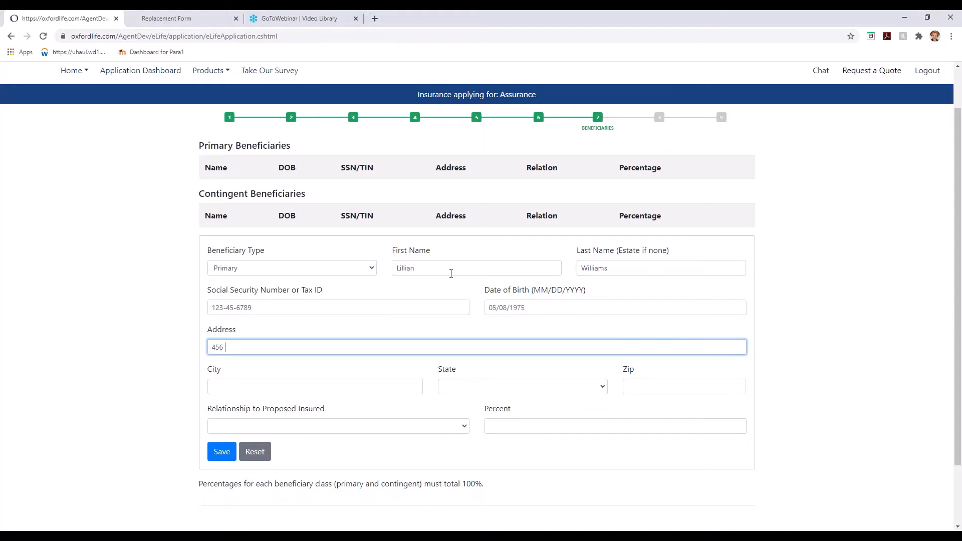
{"action": "type", "text": "Sunny Valley Lane\tOrlando\tFlorida\t32825\tDaughter\t10"}
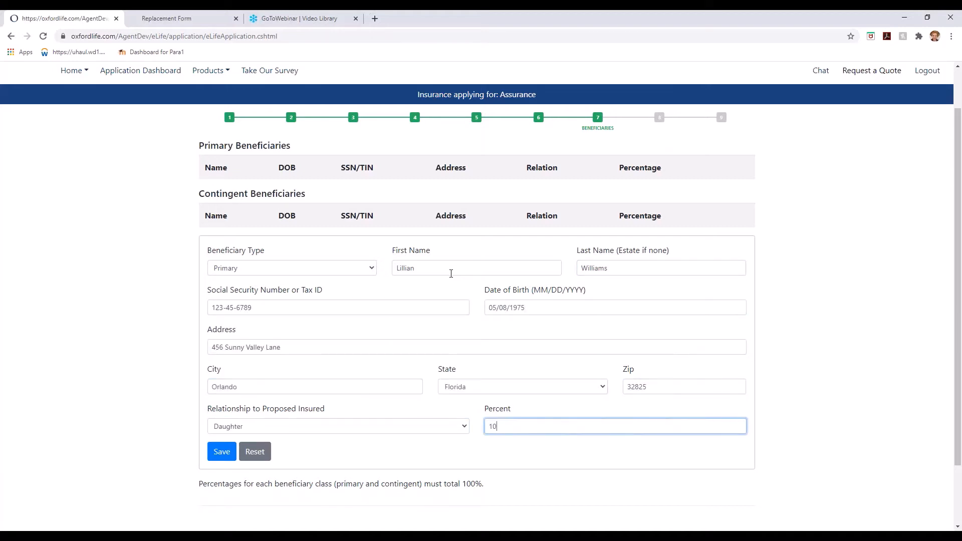
{"action": "type", "text": "0"}
{"action": "left_click", "coordinate": [222, 452]}
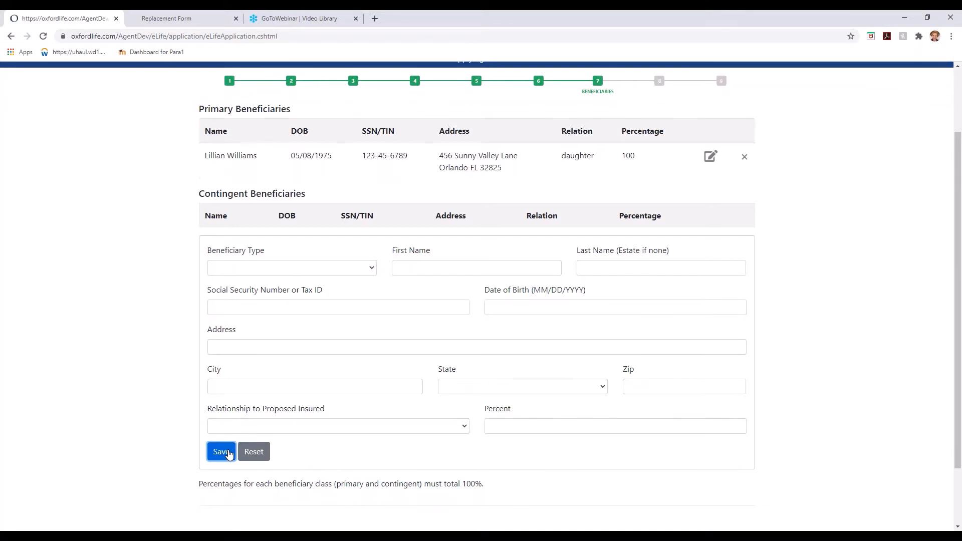
Leave the beneficiary list with just the one primary beneficiary and move on.
{"action": "left_click", "coordinate": [252, 274]}
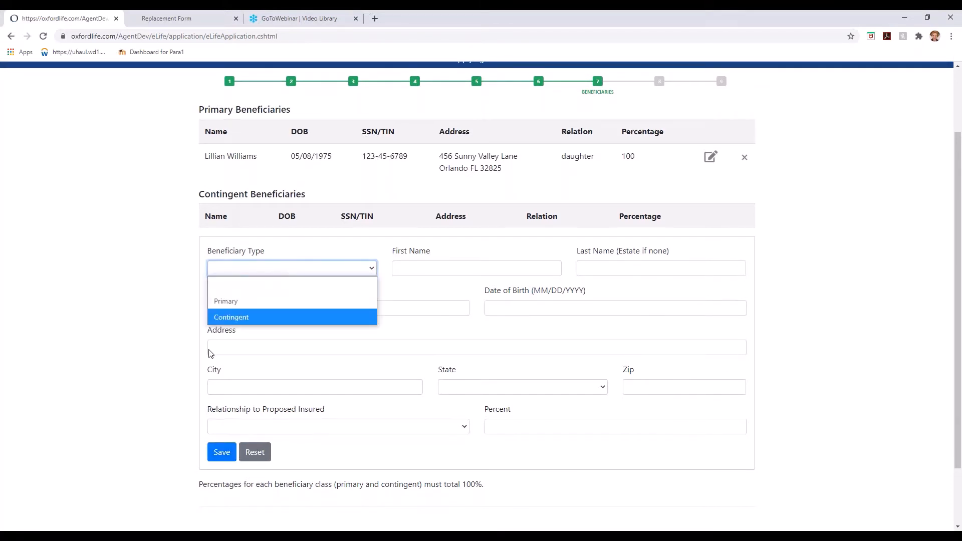
{"action": "left_click", "coordinate": [160, 289]}
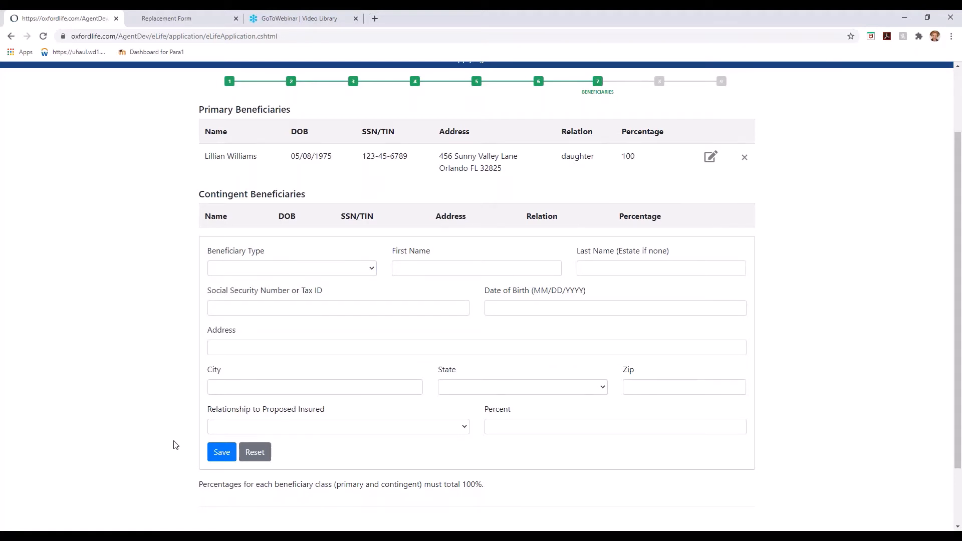
{"action": "scroll", "coordinate": [176, 445], "scroll_direction": "down", "scroll_amount": 2}
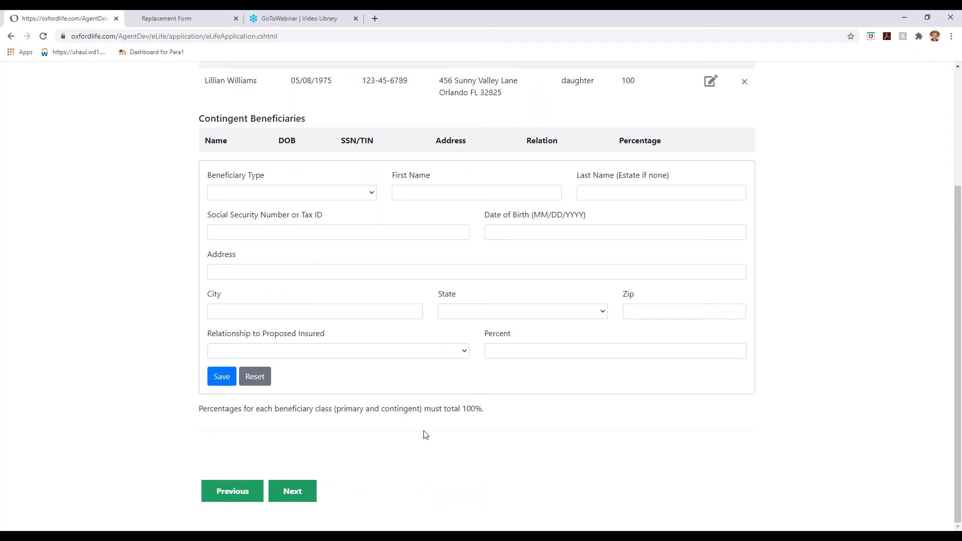
{"action": "left_click", "coordinate": [305, 495]}
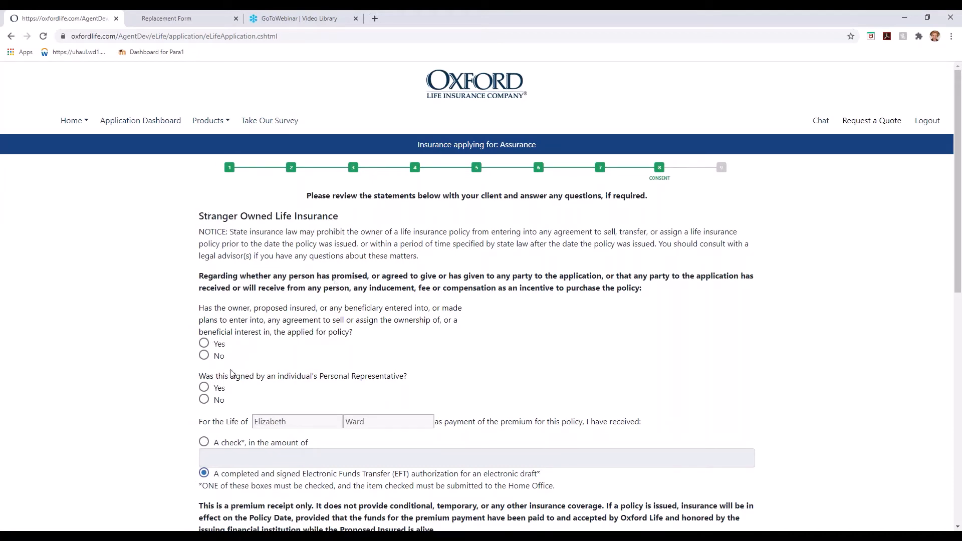
Answer No to both stranger-owned insurance questions and Yes to both producer replacement questions.
{"action": "left_click", "coordinate": [204, 355]}
{"action": "scroll", "coordinate": [169, 381], "scroll_direction": "down", "scroll_amount": 2}
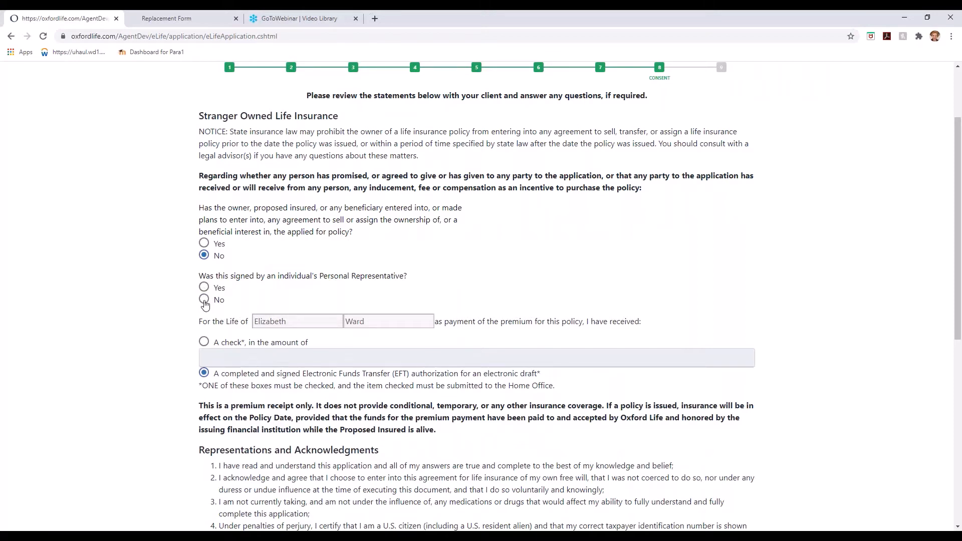
{"action": "left_click", "coordinate": [204, 300]}
{"action": "scroll", "coordinate": [173, 446], "scroll_direction": "down", "scroll_amount": 3}
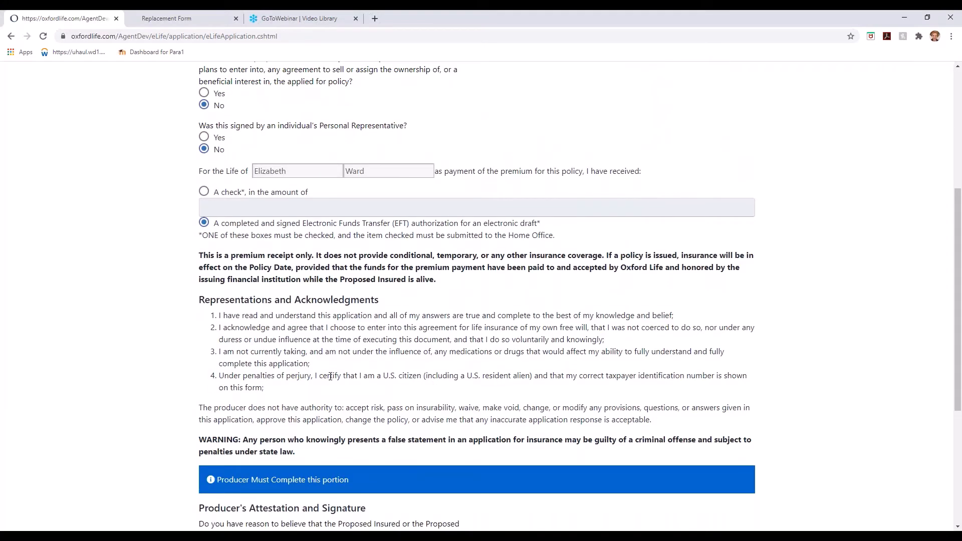
{"action": "scroll", "coordinate": [172, 438], "scroll_direction": "down", "scroll_amount": 4}
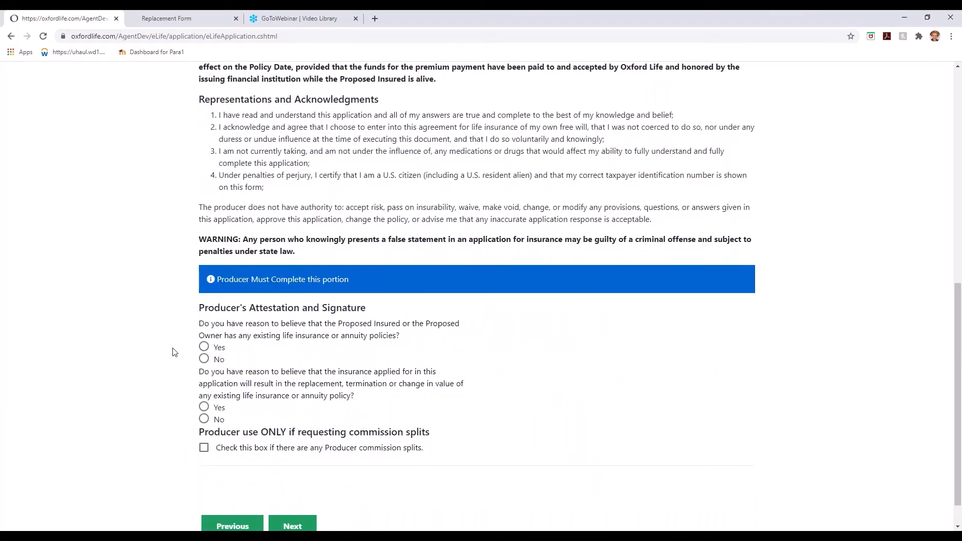
{"action": "left_click", "coordinate": [204, 347]}
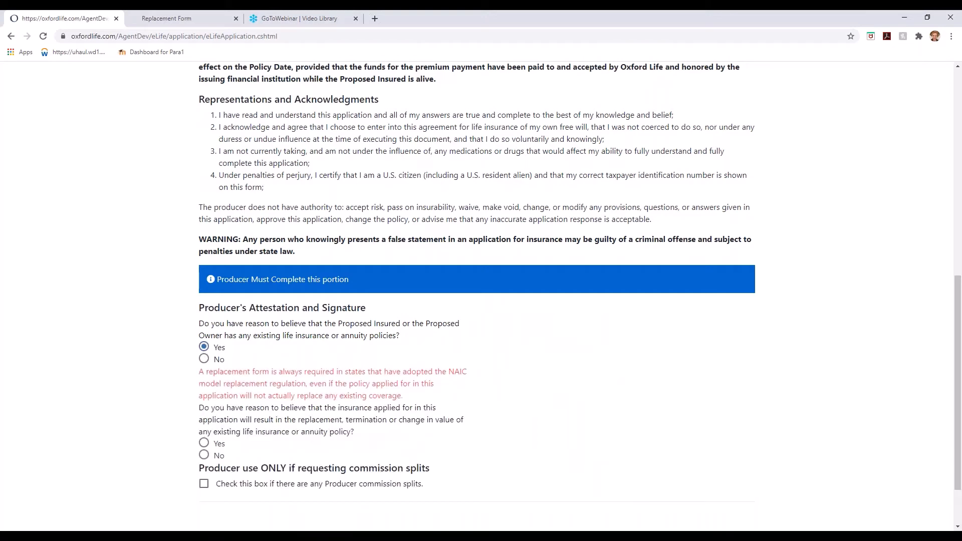
{"action": "double_click", "coordinate": [204, 444]}
{"action": "scroll", "coordinate": [186, 451], "scroll_direction": "down", "scroll_amount": 2}
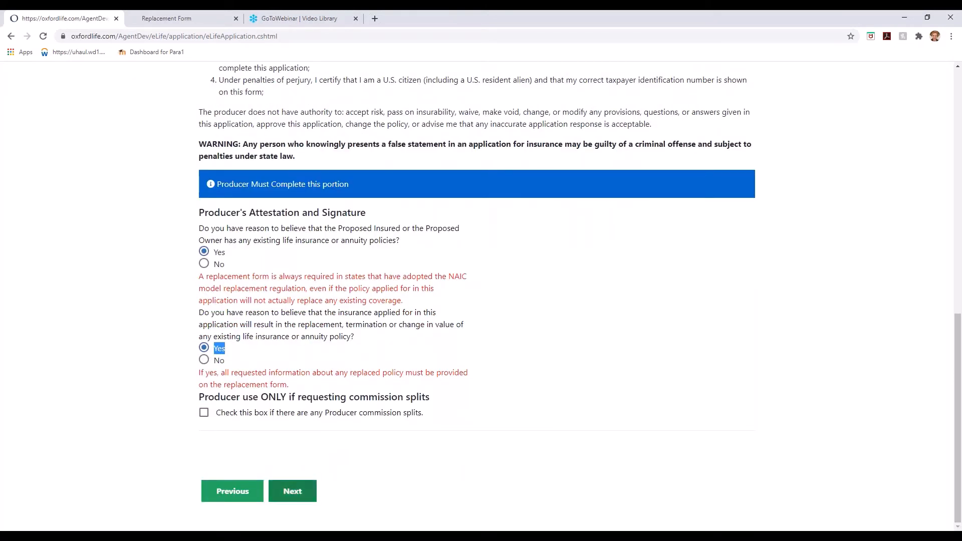
{"action": "left_click", "coordinate": [293, 491]}
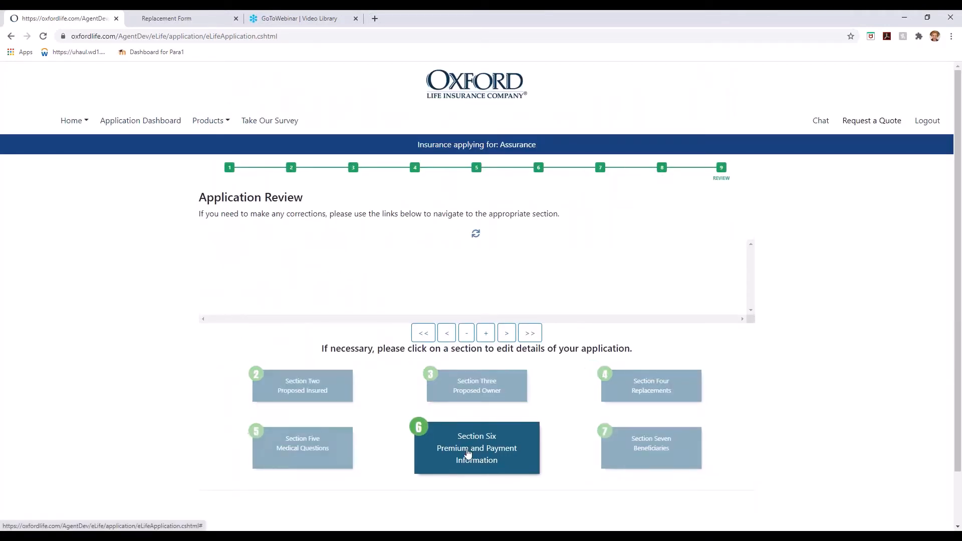
Zoom into the application review document and page through it before the replacement forms.
{"action": "scroll", "coordinate": [541, 388], "scroll_direction": "down", "scroll_amount": 5}
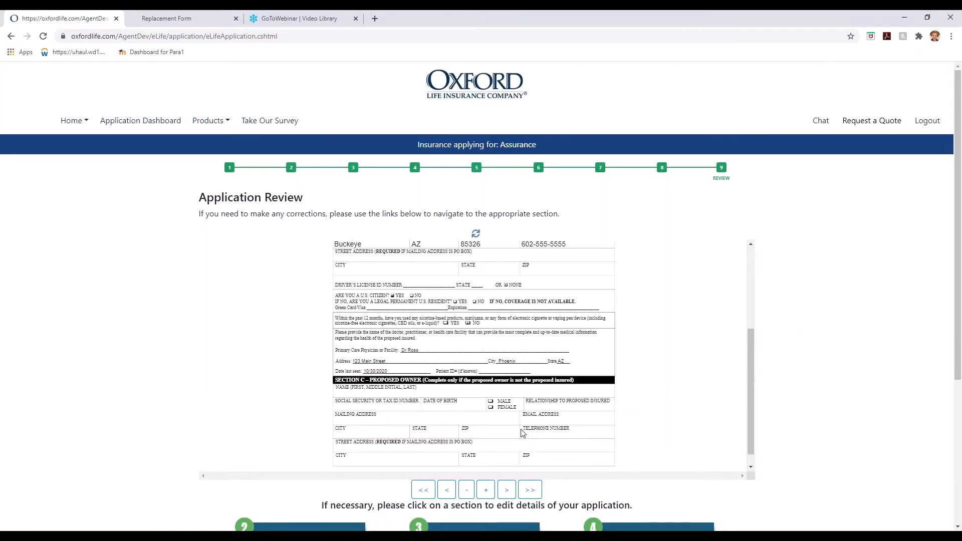
{"action": "scroll", "coordinate": [542, 388], "scroll_direction": "up", "scroll_amount": 3}
{"action": "left_click", "coordinate": [486, 496]}
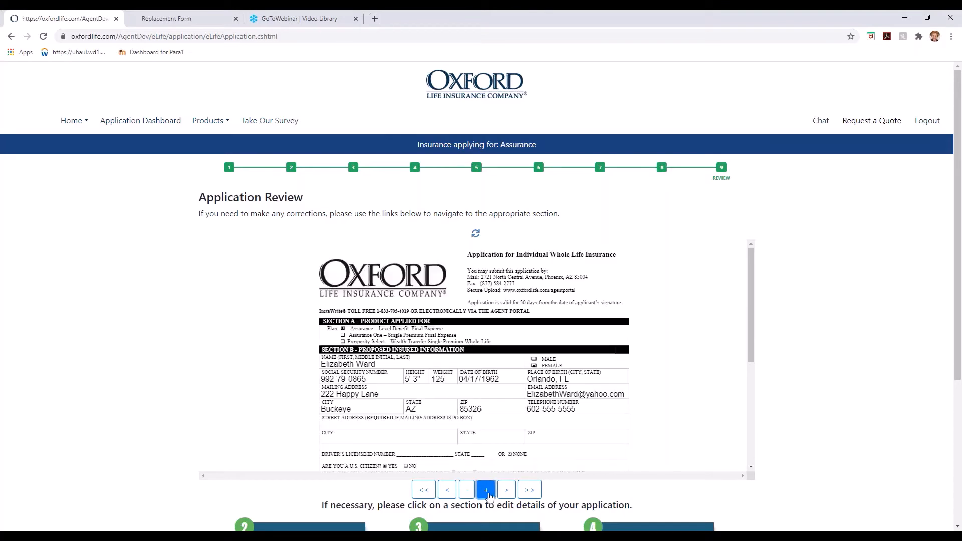
{"action": "left_click", "coordinate": [487, 496]}
{"action": "left_click", "coordinate": [486, 490]}
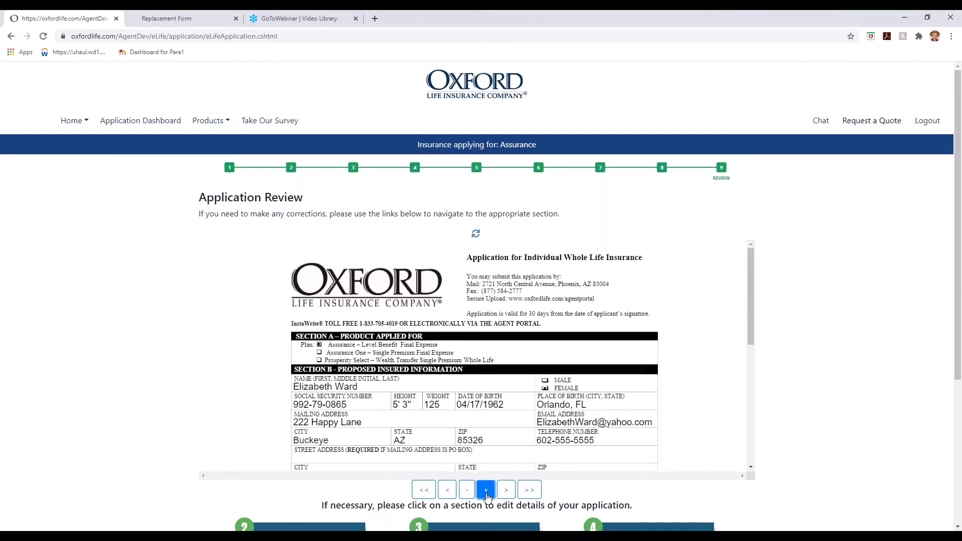
{"action": "left_click", "coordinate": [486, 491]}
{"action": "scroll", "coordinate": [575, 364], "scroll_direction": "down", "scroll_amount": 3}
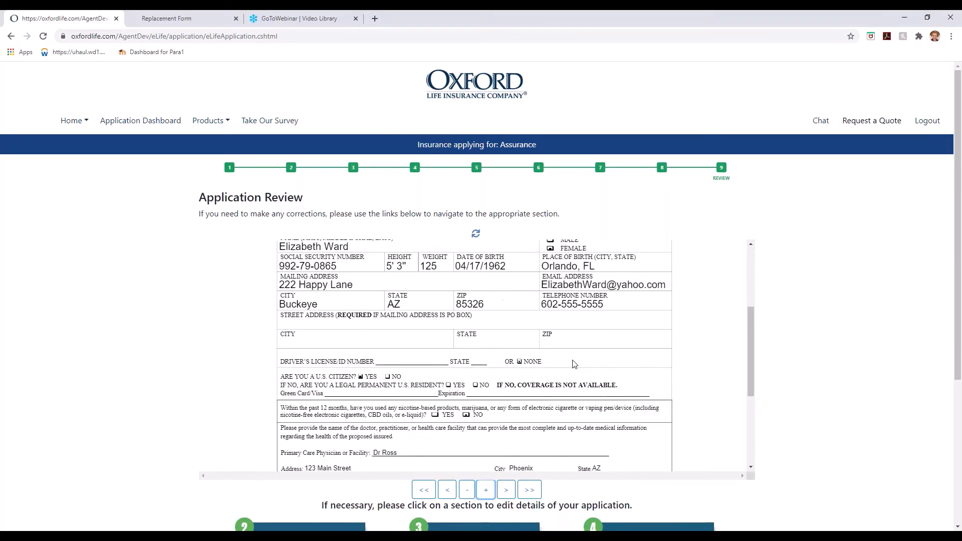
{"action": "scroll", "coordinate": [575, 364], "scroll_direction": "down", "scroll_amount": 2}
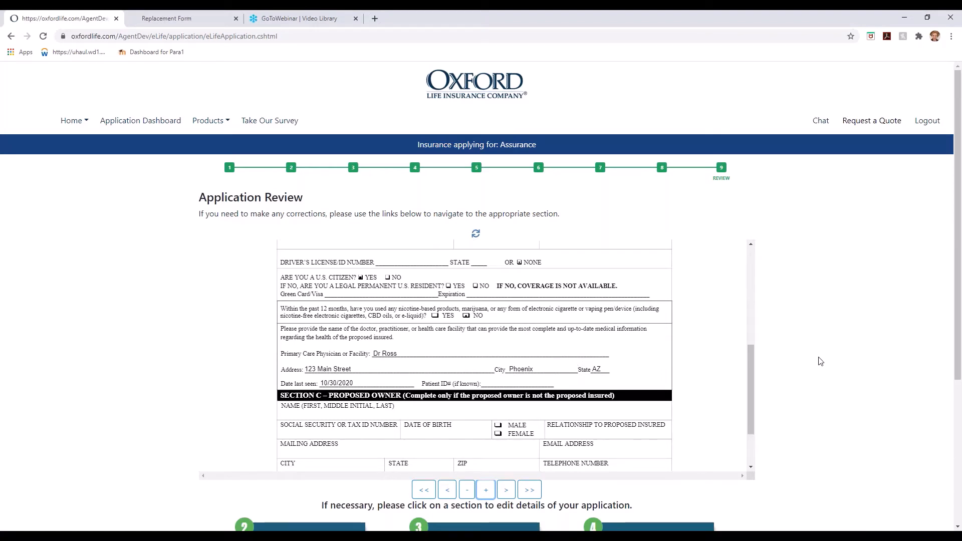
{"action": "scroll", "coordinate": [817, 392], "scroll_direction": "down", "scroll_amount": 2}
{"action": "scroll", "coordinate": [817, 391], "scroll_direction": "down", "scroll_amount": 2}
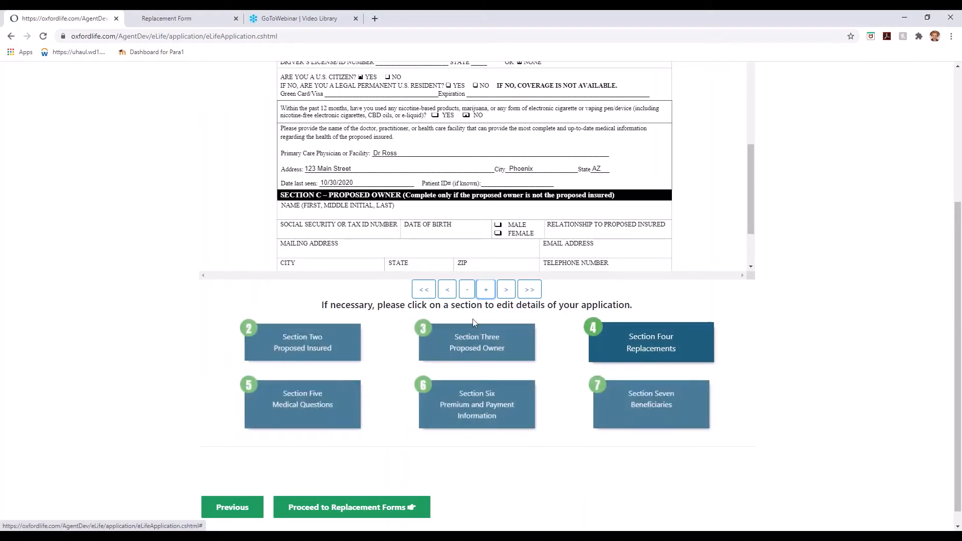
{"action": "left_click", "coordinate": [506, 290]}
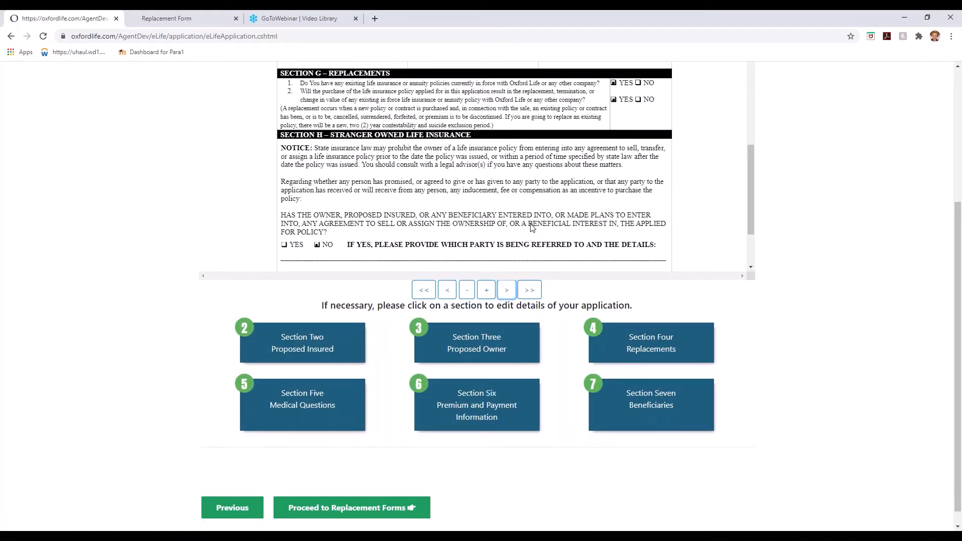
{"action": "scroll", "coordinate": [532, 228], "scroll_direction": "up", "scroll_amount": 8}
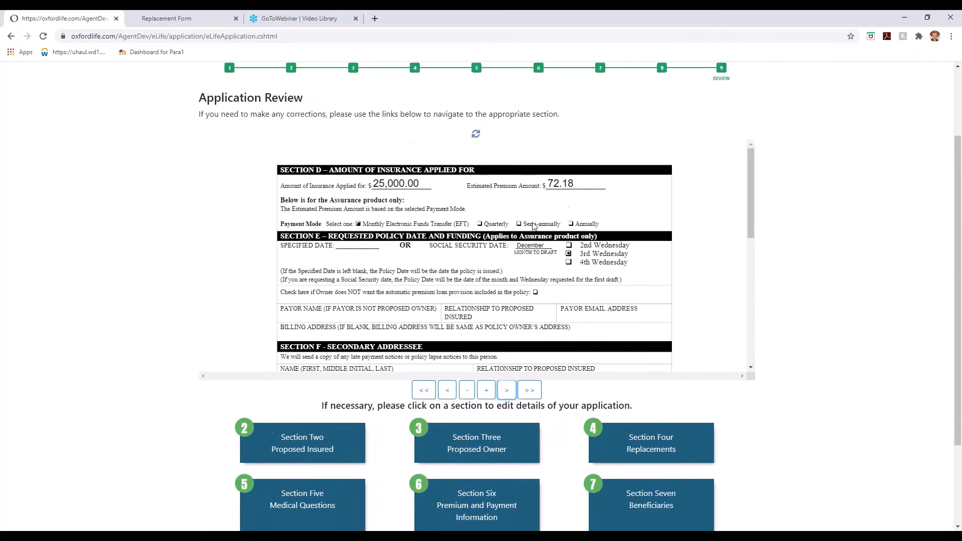
{"action": "scroll", "coordinate": [532, 228], "scroll_direction": "up", "scroll_amount": 2}
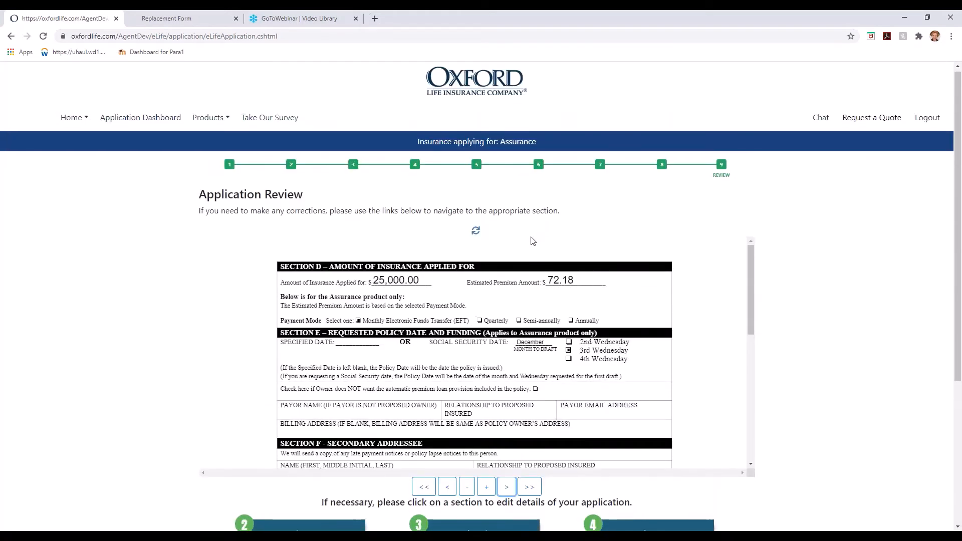
{"action": "scroll", "coordinate": [532, 241], "scroll_direction": "down", "scroll_amount": 8}
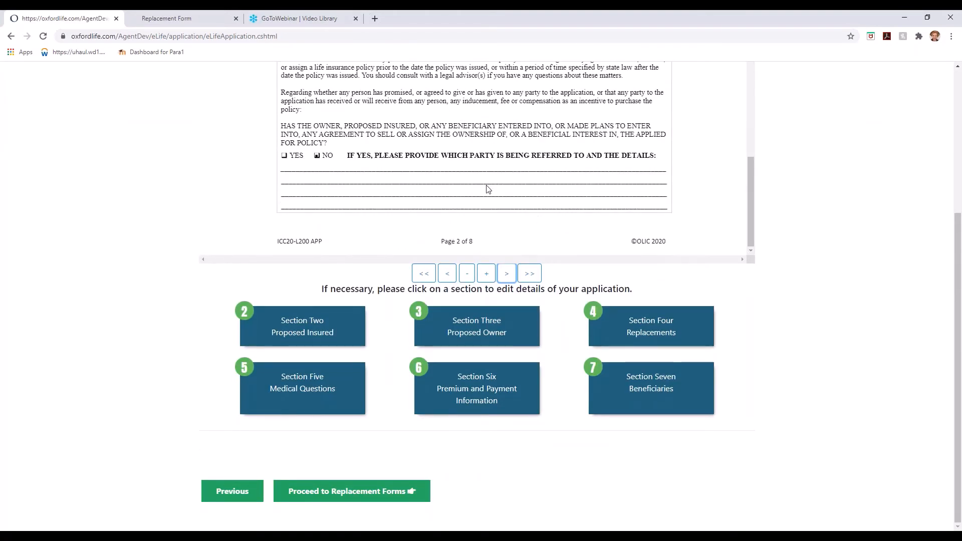
{"action": "scroll", "coordinate": [488, 190], "scroll_direction": "up", "scroll_amount": 2}
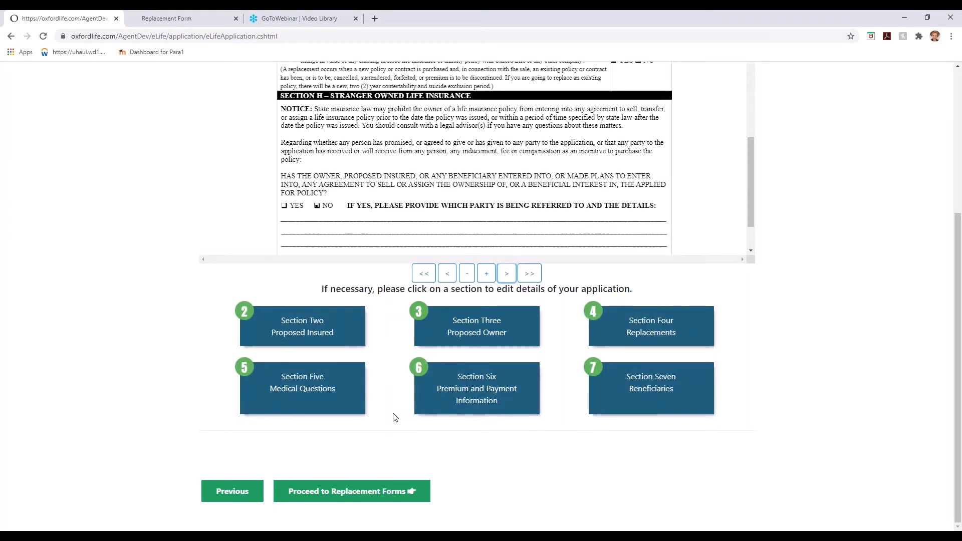
{"action": "left_click", "coordinate": [367, 496]}
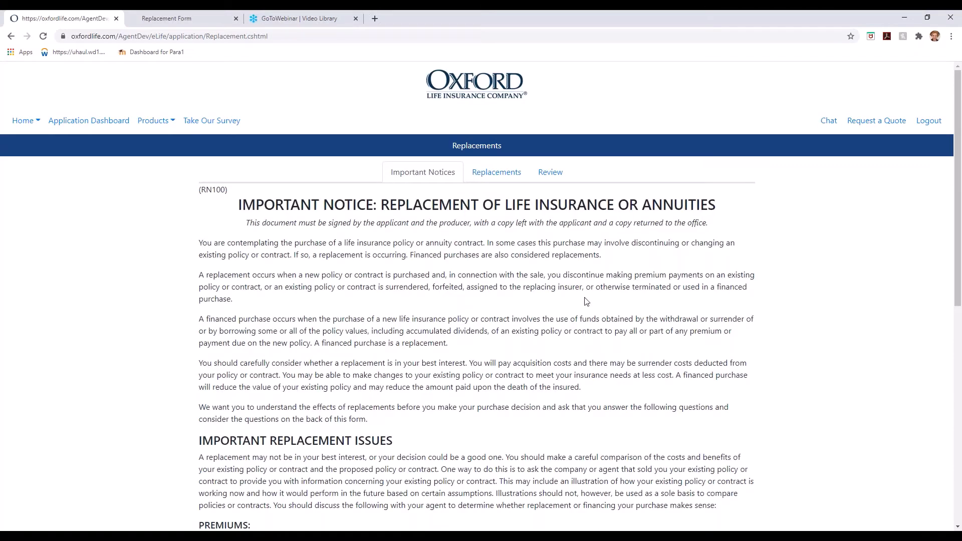
On the Replacements questions, choose Proposed Owner, answer Yes to discontinuing and No to using funds.
{"action": "left_click", "coordinate": [502, 179]}
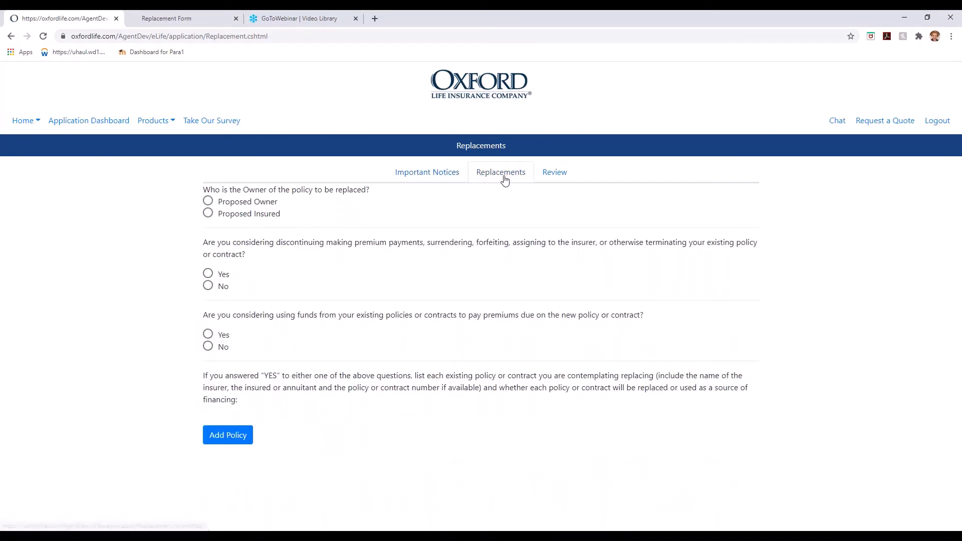
{"action": "left_click", "coordinate": [208, 202]}
{"action": "double_click", "coordinate": [207, 274]}
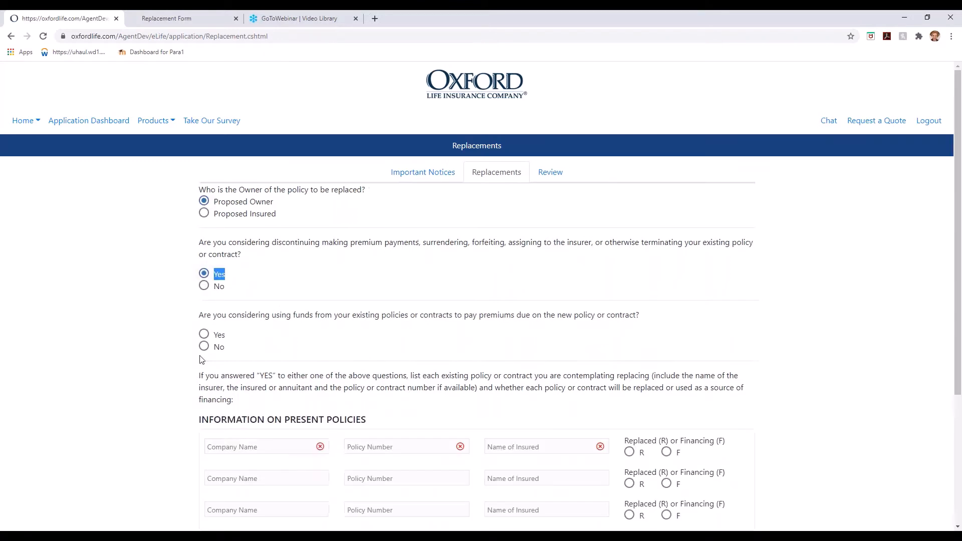
{"action": "left_click", "coordinate": [204, 347]}
List the existing 123 Life policy with its policy number and insured's name, marked Replaced.
{"action": "left_click", "coordinate": [235, 447]}
{"action": "left_click", "coordinate": [233, 396]}
{"action": "left_click", "coordinate": [368, 447]}
{"action": "type", "text": "123456"}
{"action": "key", "text": "Tab"}
{"action": "left_click", "coordinate": [629, 452]}
Give the replacement reason 'New policy has better rates' and save the replacement details.
{"action": "scroll", "coordinate": [629, 452], "scroll_direction": "down", "scroll_amount": 4}
{"action": "left_click", "coordinate": [251, 426]}
{"action": "type", "text": "New policy has better rates"}
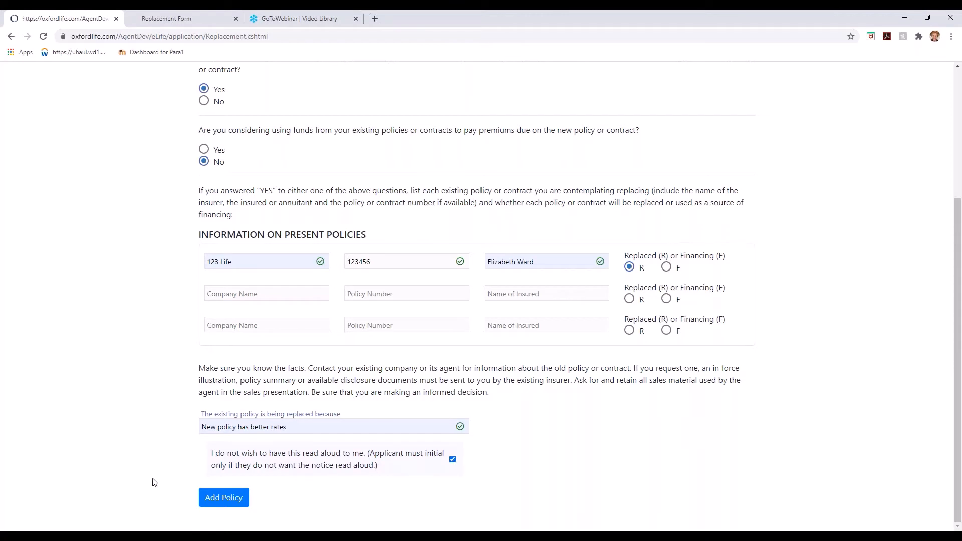
{"action": "left_click", "coordinate": [228, 504]}
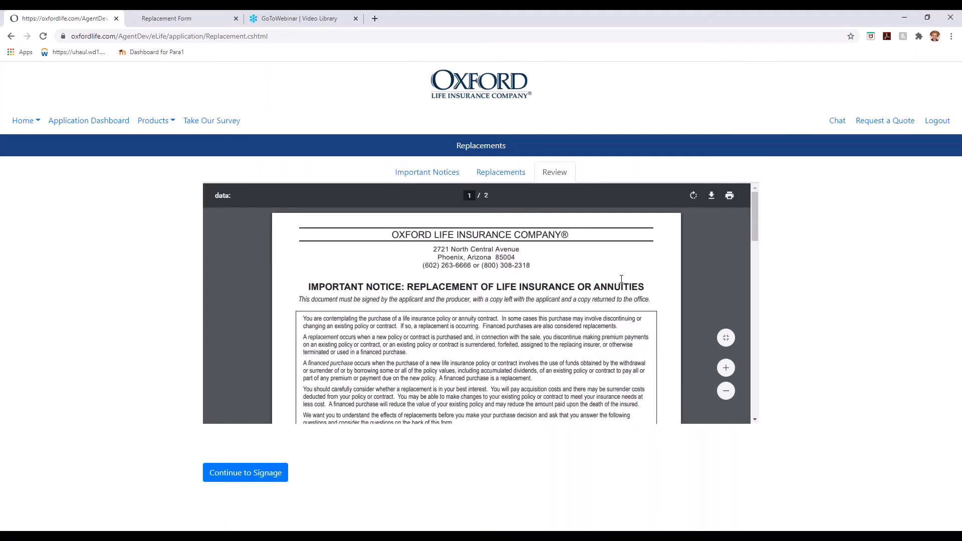
Review the generated application PDF, then confirm locking the application to proceed to signing.
{"action": "scroll", "coordinate": [621, 279], "scroll_direction": "down", "scroll_amount": 5}
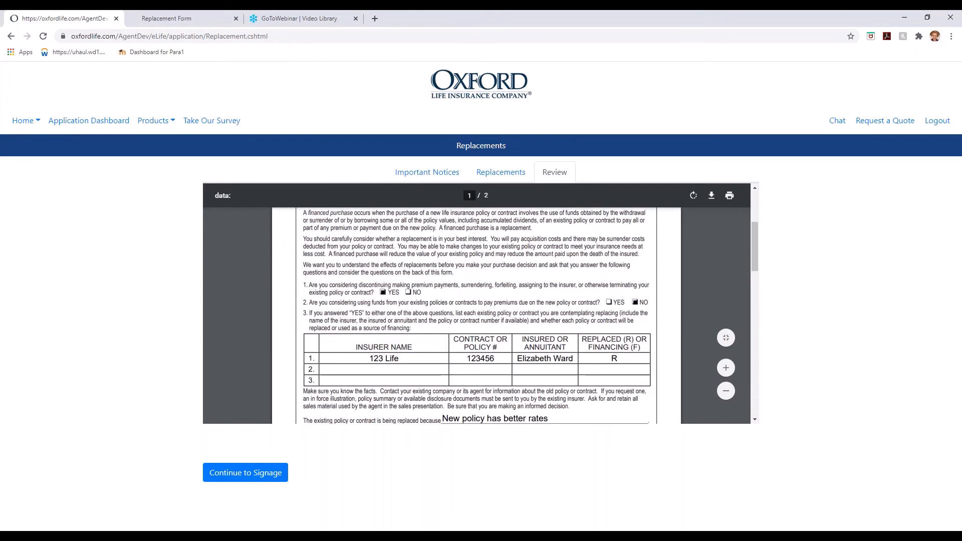
{"action": "scroll", "coordinate": [476, 303], "scroll_direction": "down", "scroll_amount": 3}
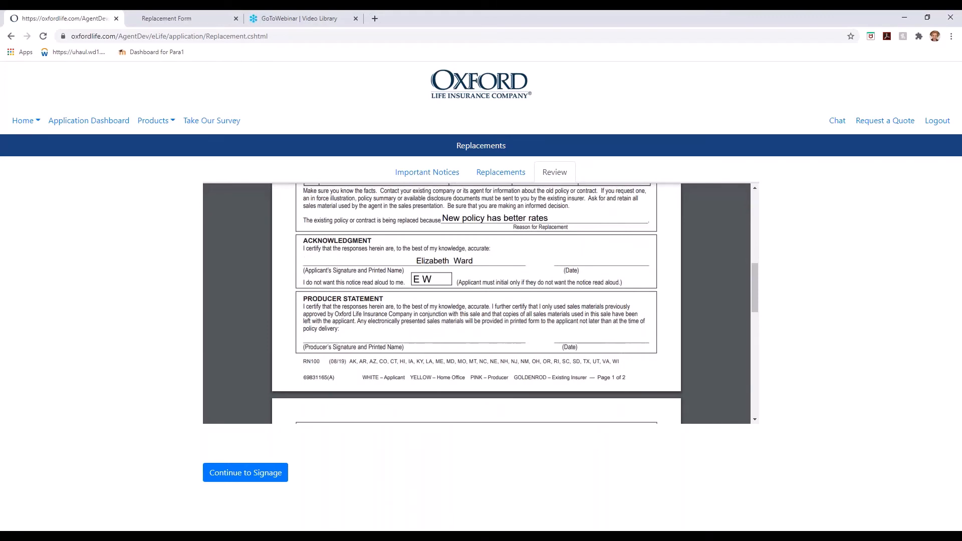
{"action": "scroll", "coordinate": [481, 304], "scroll_direction": "down", "scroll_amount": 3}
{"action": "scroll", "coordinate": [481, 303], "scroll_direction": "up", "scroll_amount": 1}
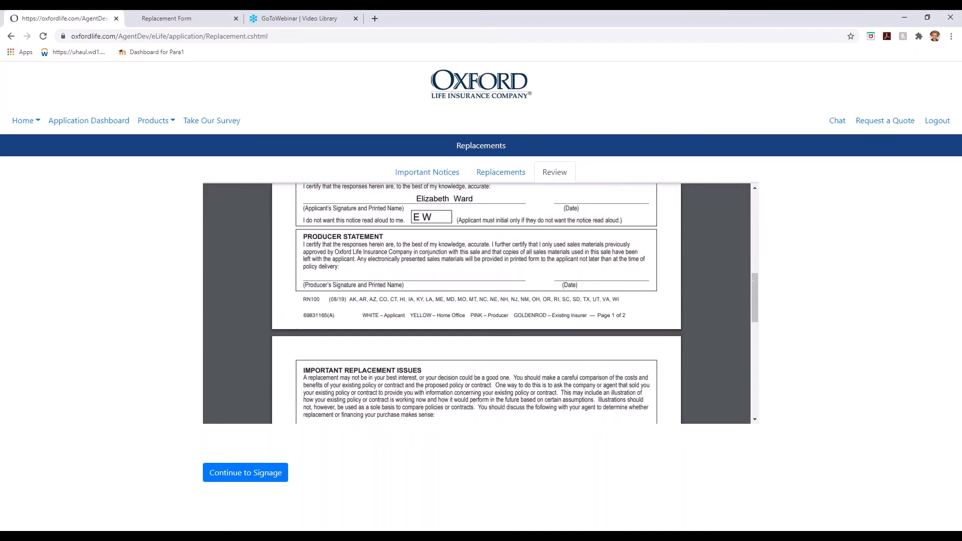
{"action": "scroll", "coordinate": [376, 324], "scroll_direction": "up", "scroll_amount": 5}
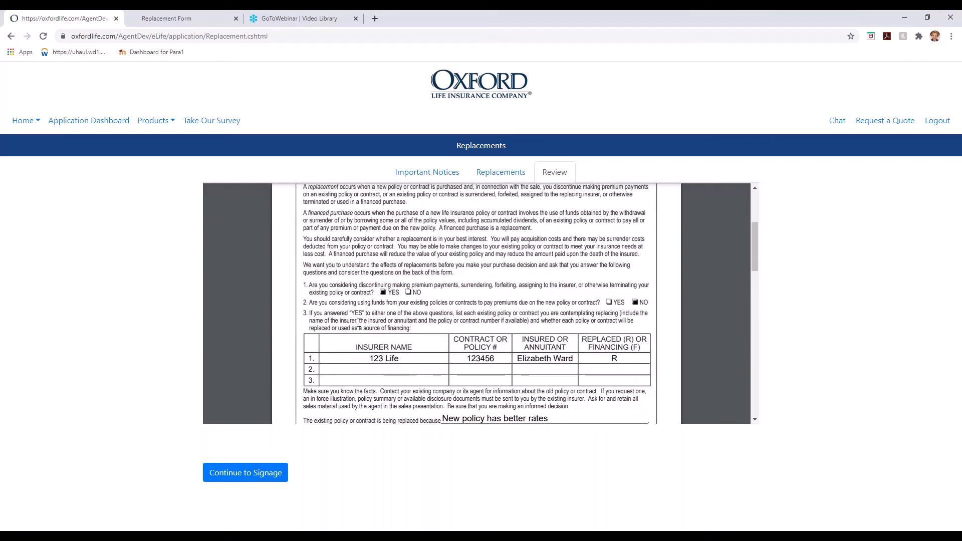
{"action": "left_click", "coordinate": [249, 477]}
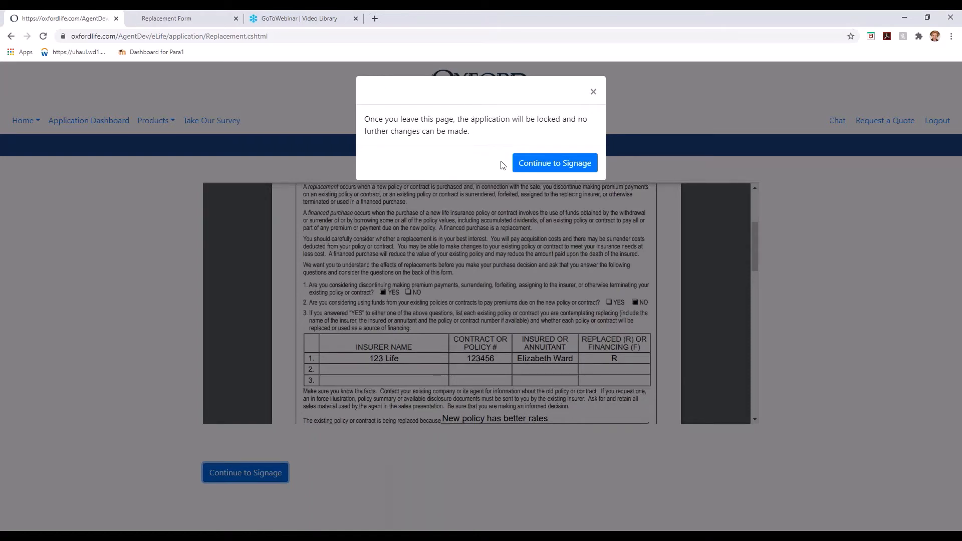
{"action": "left_click", "coordinate": [571, 163]}
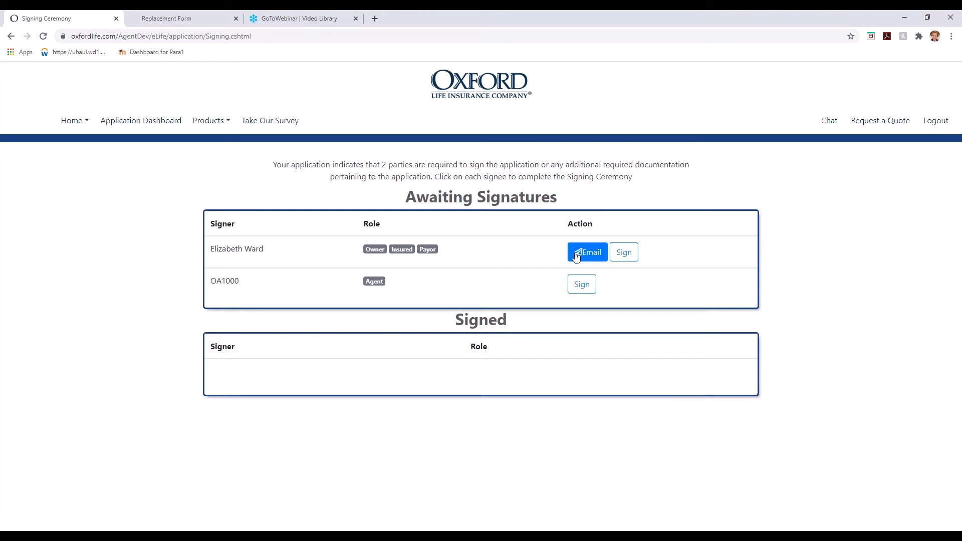
Start the insured's signing ceremony and agree to the electronic signatures consent.
{"action": "left_click", "coordinate": [624, 253]}
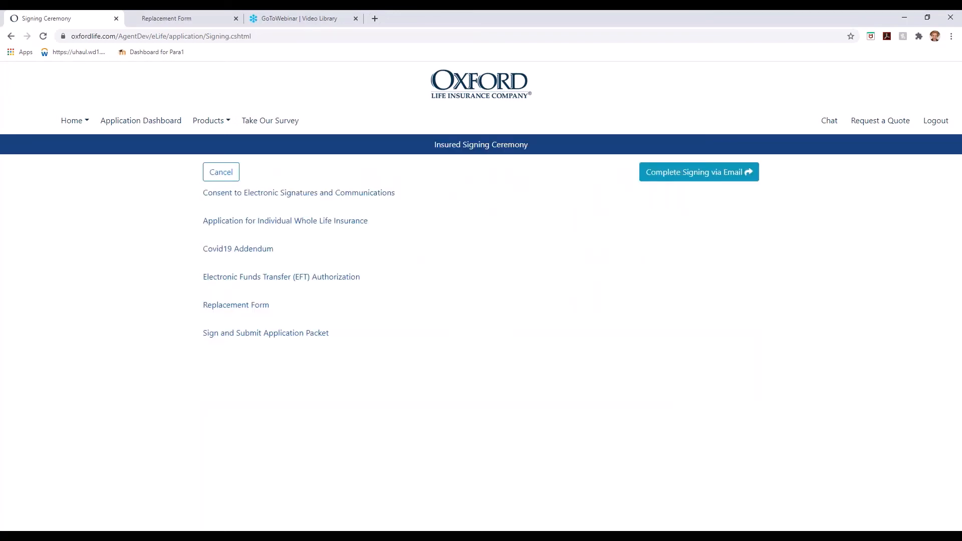
{"action": "left_click", "coordinate": [326, 195]}
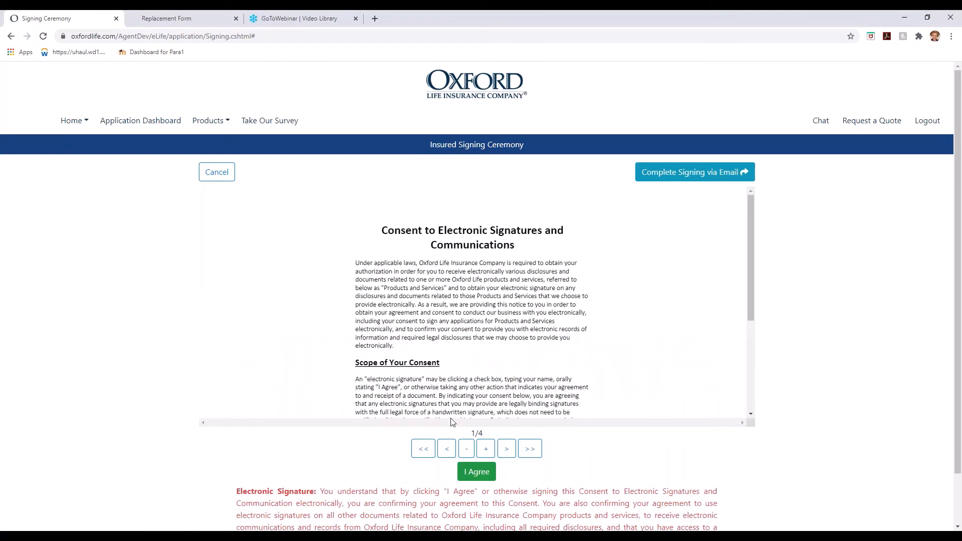
{"action": "scroll", "coordinate": [590, 272], "scroll_direction": "down", "scroll_amount": 3}
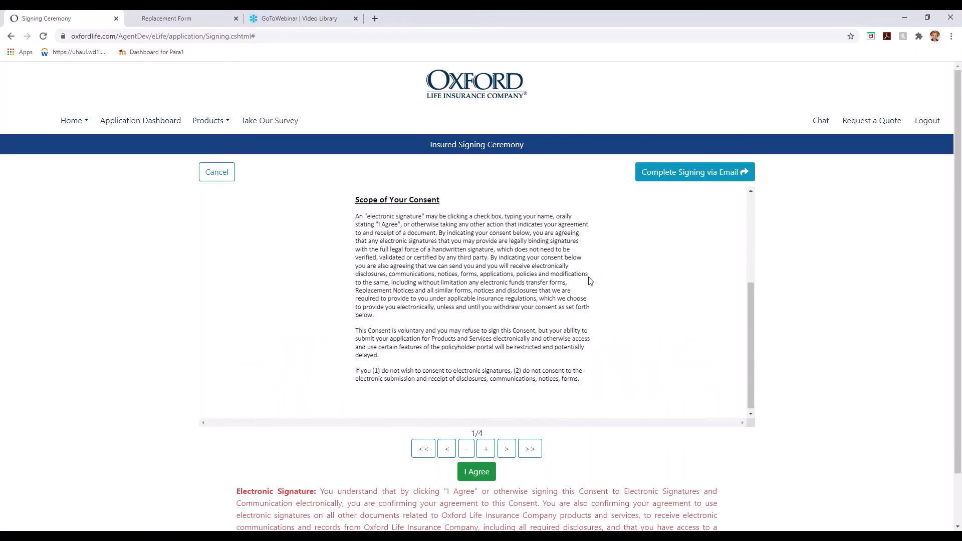
{"action": "scroll", "coordinate": [588, 272], "scroll_direction": "up", "scroll_amount": 3}
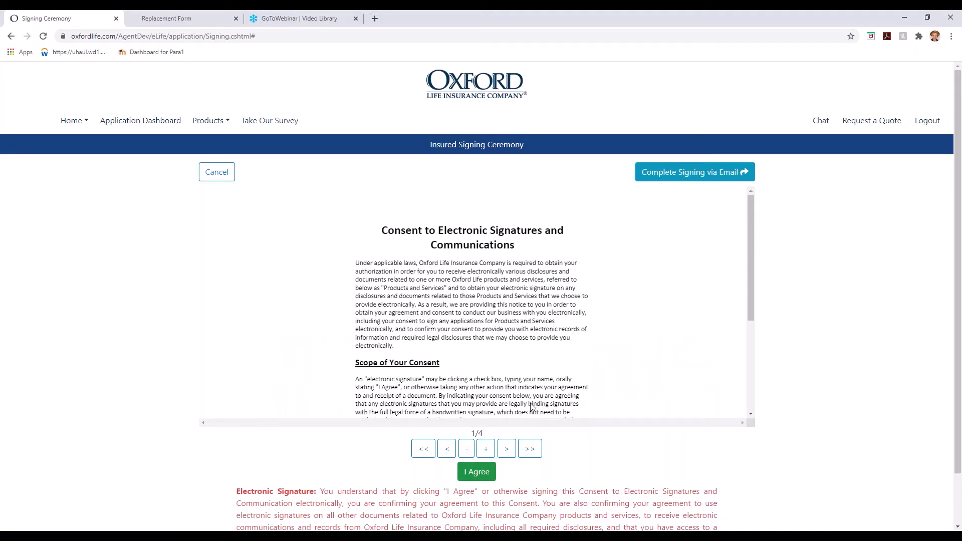
{"action": "left_click", "coordinate": [487, 454]}
{"action": "left_click", "coordinate": [506, 449]}
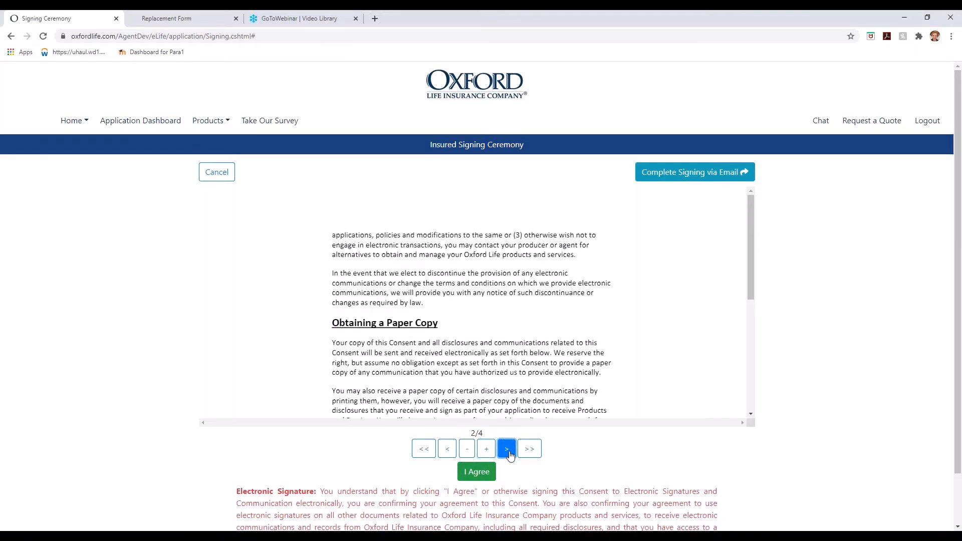
{"action": "left_click", "coordinate": [476, 471]}
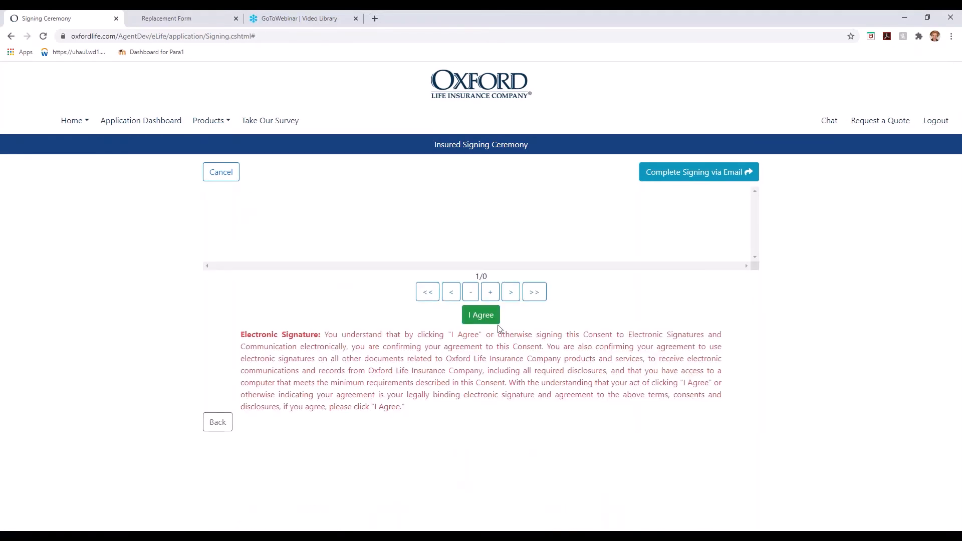
Agree to the whole life application, Covid19 Addendum, EFT authorization and Replacement Form as the insured.
{"action": "left_click", "coordinate": [476, 471]}
{"action": "left_click", "coordinate": [244, 255]}
{"action": "left_click", "coordinate": [476, 471]}
{"action": "left_click", "coordinate": [281, 276]}
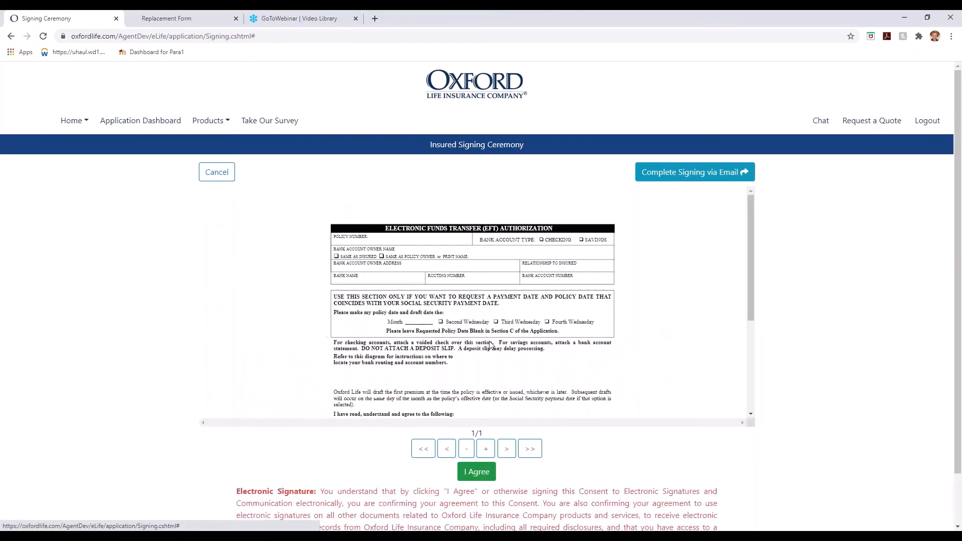
{"action": "left_click", "coordinate": [476, 471]}
{"action": "left_click", "coordinate": [254, 306]}
{"action": "left_click", "coordinate": [476, 471]}
{"action": "left_click", "coordinate": [302, 337]}
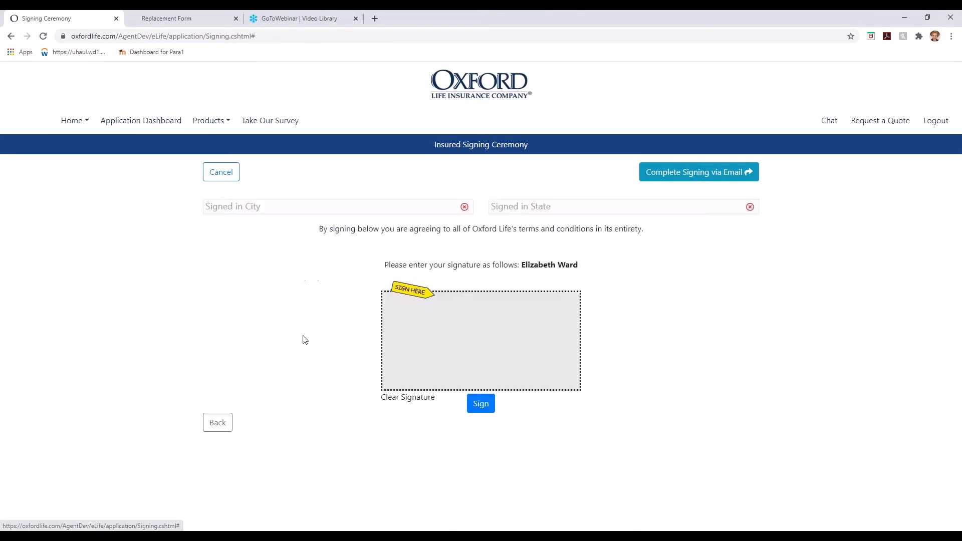
Set Phoenix as the signing city, draw the insured's signature and apply it to the forms.
{"action": "left_click", "coordinate": [326, 205]}
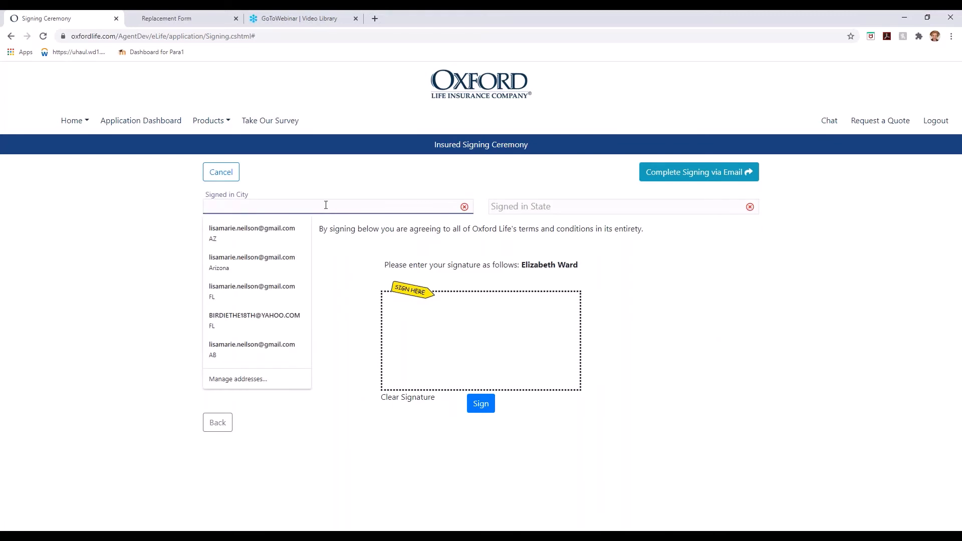
{"action": "type", "text": "Pho"}
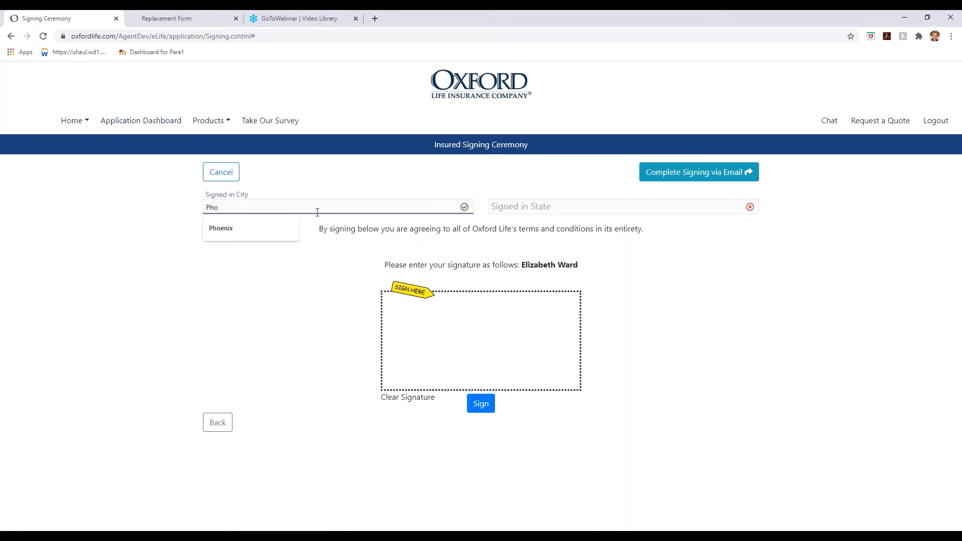
{"action": "left_click", "coordinate": [275, 228]}
{"action": "mouse_move", "coordinate": [419, 306]}
{"action": "left_mouse_down"}
{"action": "mouse_move", "coordinate": [407, 314]}
{"action": "mouse_move", "coordinate": [423, 357]}
{"action": "left_mouse_up"}
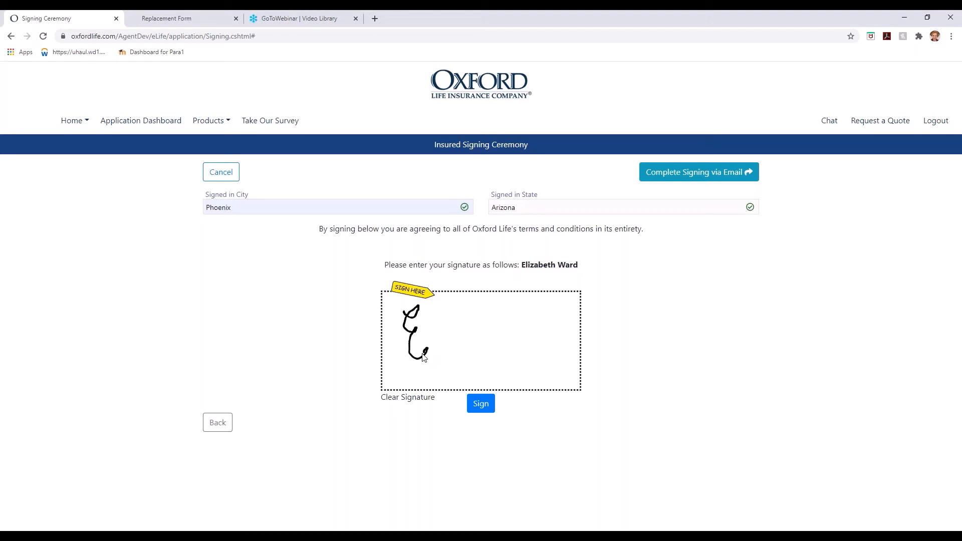
{"action": "mouse_move", "coordinate": [428, 358]}
{"action": "left_mouse_down"}
{"action": "mouse_move", "coordinate": [432, 318]}
{"action": "mouse_move", "coordinate": [444, 357]}
{"action": "mouse_move", "coordinate": [511, 337]}
{"action": "left_mouse_up"}
{"action": "left_click_drag", "start_coordinate": [539, 324], "coordinate": [572, 313]}
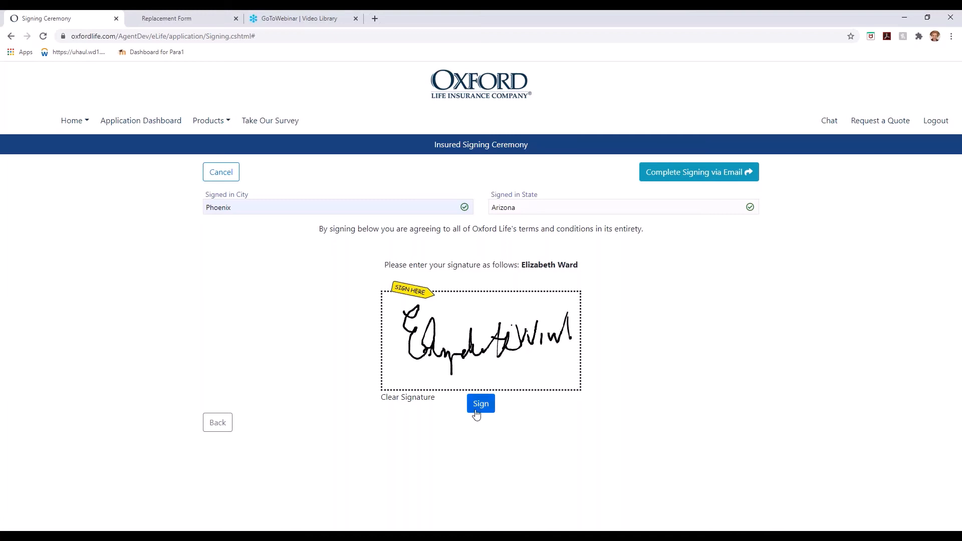
{"action": "left_click", "coordinate": [479, 407]}
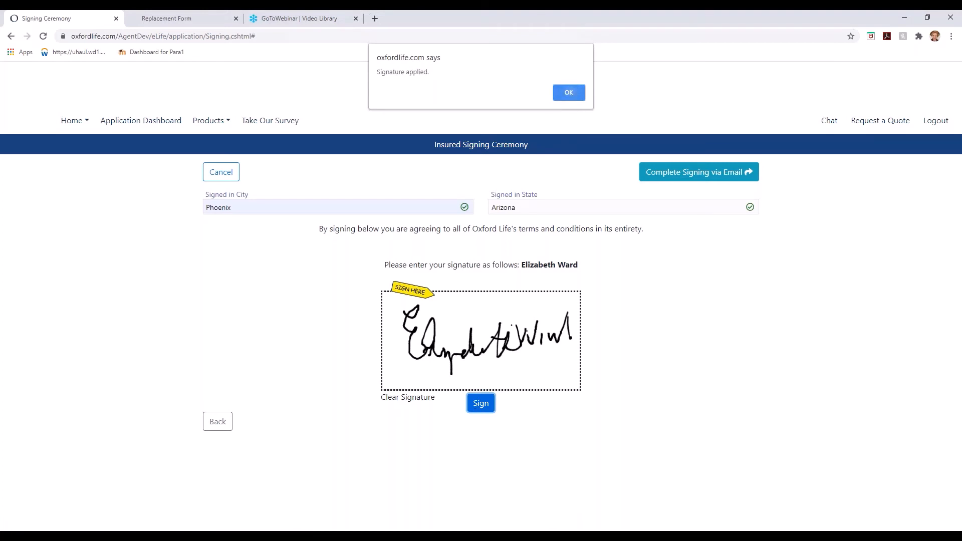
{"action": "left_click", "coordinate": [570, 93]}
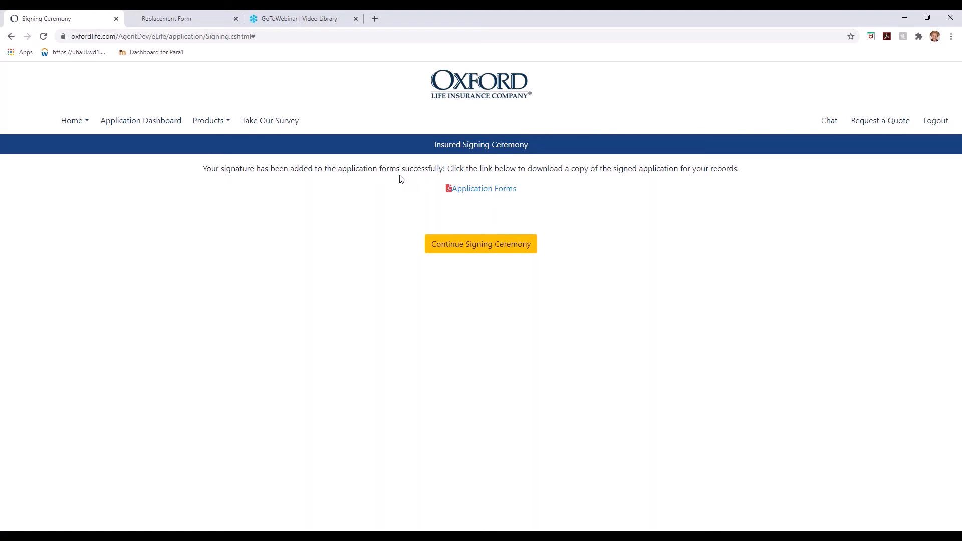
Begin the agent's signing ceremony and agree to the consent, application and Replacement Form documents.
{"action": "left_click", "coordinate": [458, 246]}
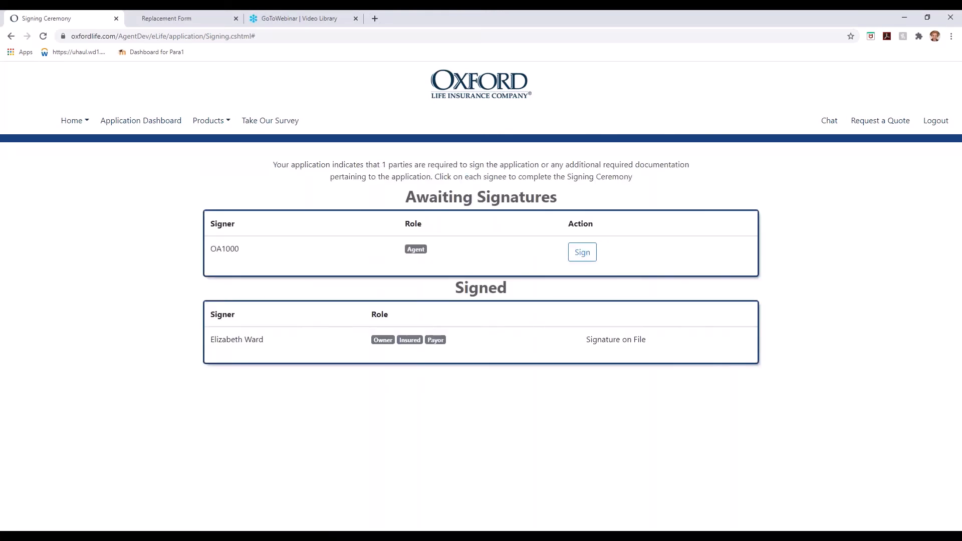
{"action": "left_click", "coordinate": [581, 252]}
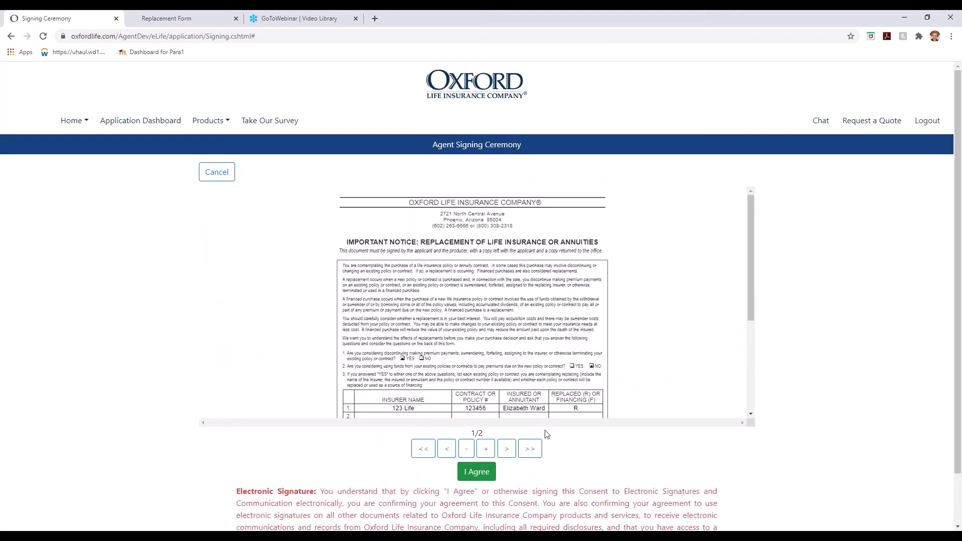
{"action": "left_click", "coordinate": [481, 473]}
{"action": "left_click", "coordinate": [254, 195]}
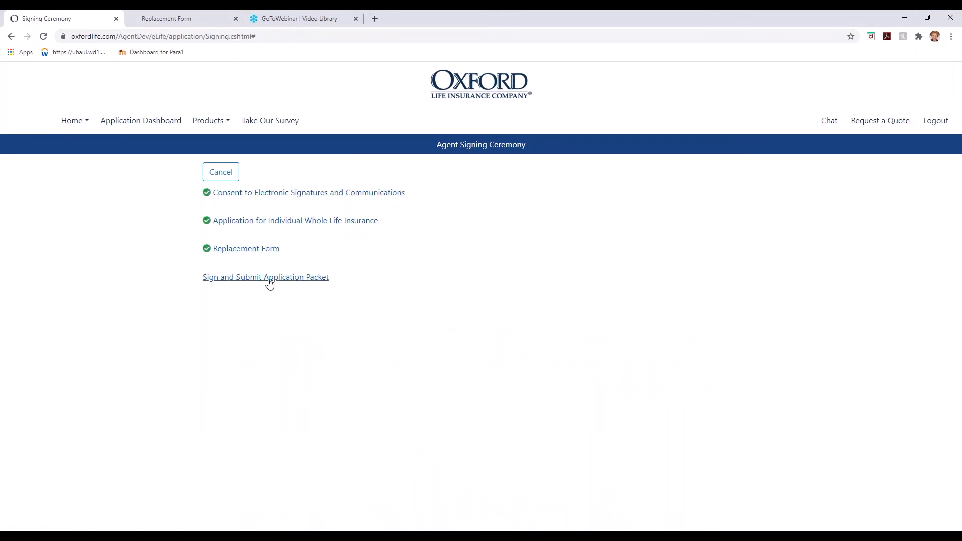
{"action": "left_click", "coordinate": [268, 277]}
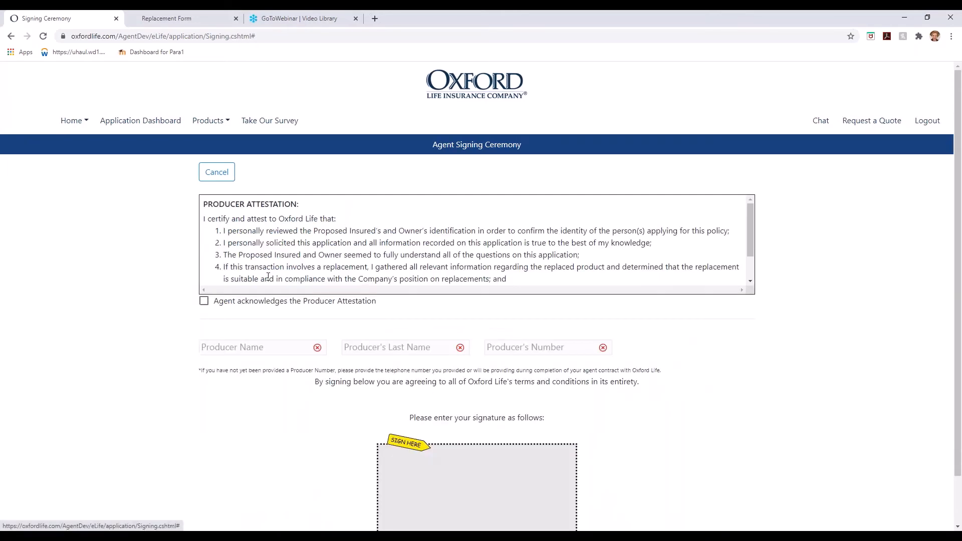
Tick the producer attestation and enter producer name Oxford Life with the producer number.
{"action": "left_click", "coordinate": [204, 301]}
{"action": "left_click", "coordinate": [248, 349]}
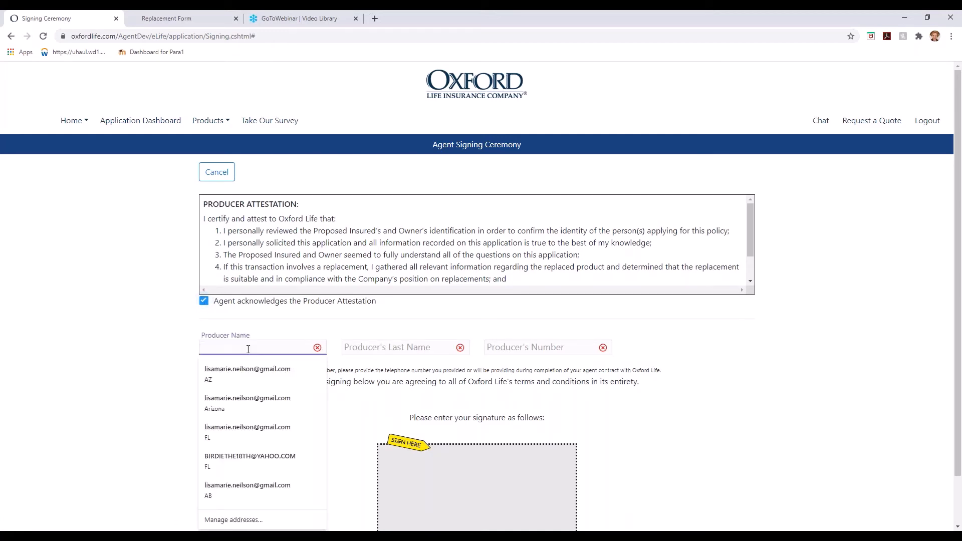
{"action": "type", "text": "O"}
{"action": "key", "text": "Down"}
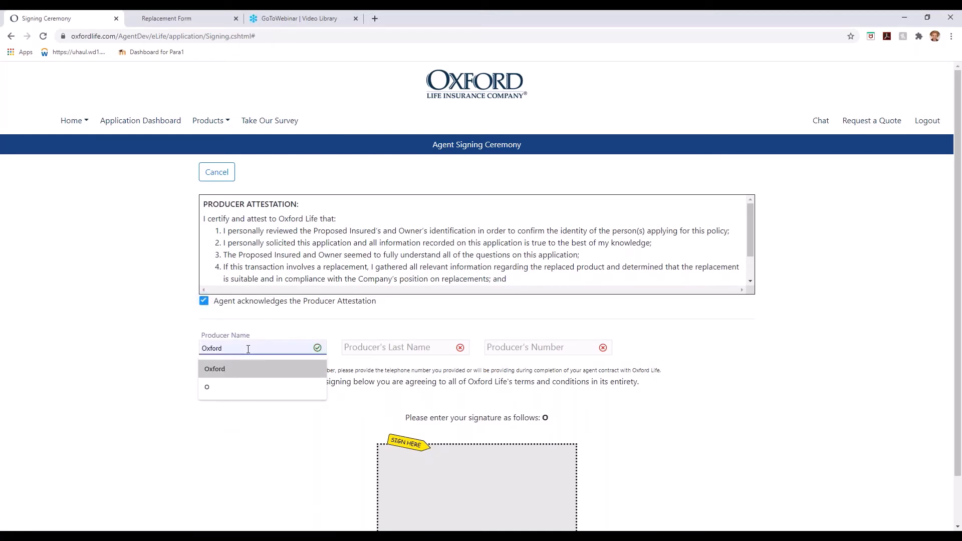
{"action": "key", "text": "Tab"}
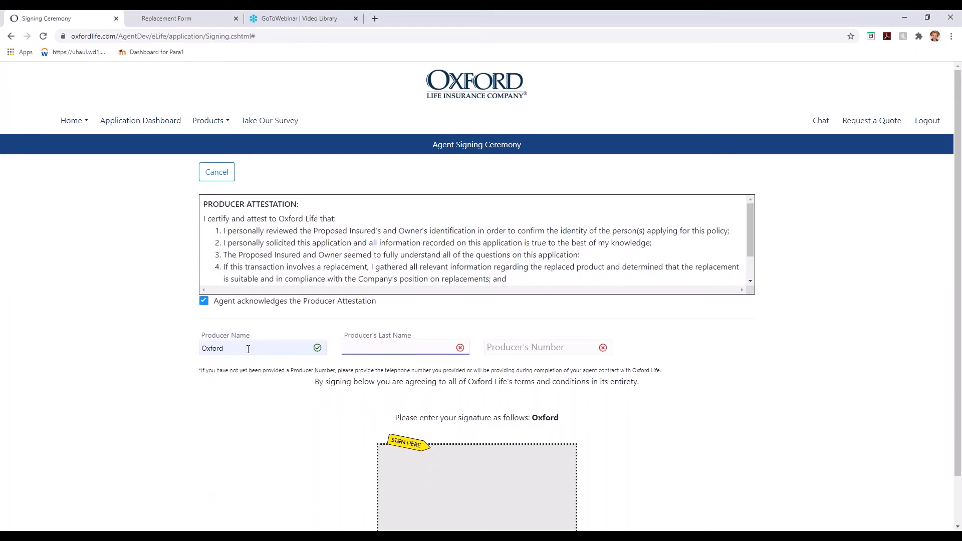
{"action": "type", "text": "Life"}
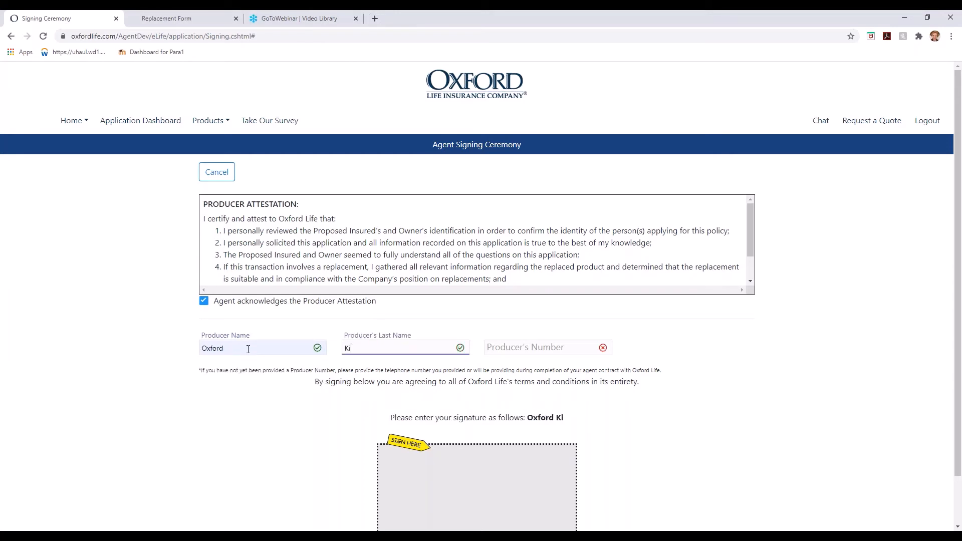
{"action": "key", "text": "Tab"}
{"action": "type", "text": "OA1000"}
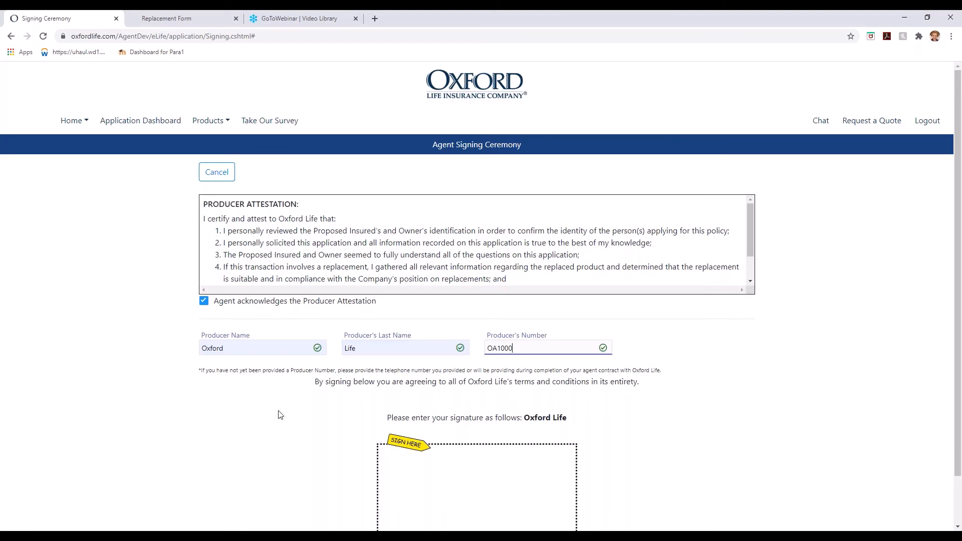
Draw the agent's signature and apply it to the application forms.
{"action": "scroll", "coordinate": [280, 415], "scroll_direction": "down", "scroll_amount": 1}
{"action": "mouse_move", "coordinate": [393, 425]}
{"action": "left_mouse_down"}
{"action": "mouse_move", "coordinate": [449, 453]}
{"action": "mouse_move", "coordinate": [525, 428]}
{"action": "left_mouse_up"}
{"action": "left_click", "coordinate": [473, 505]}
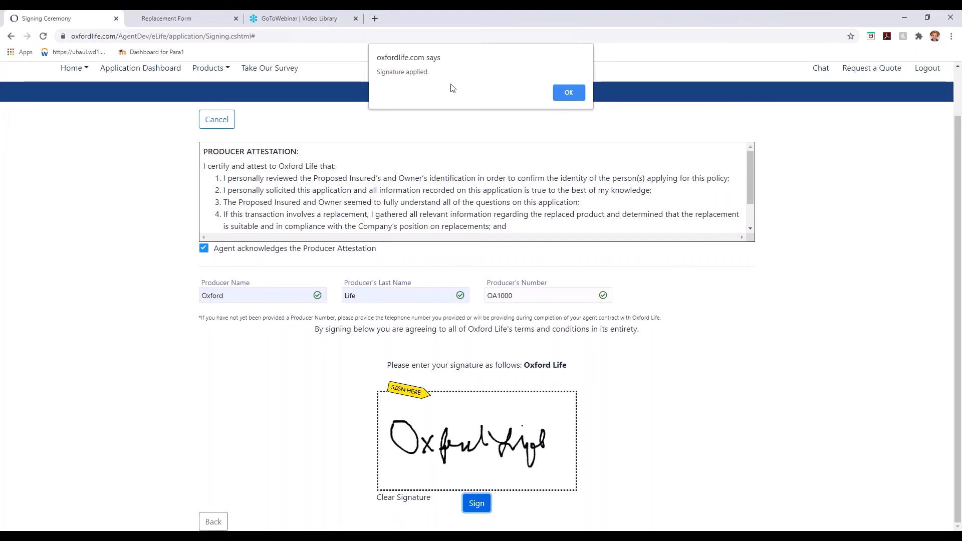
{"action": "left_click", "coordinate": [569, 93]}
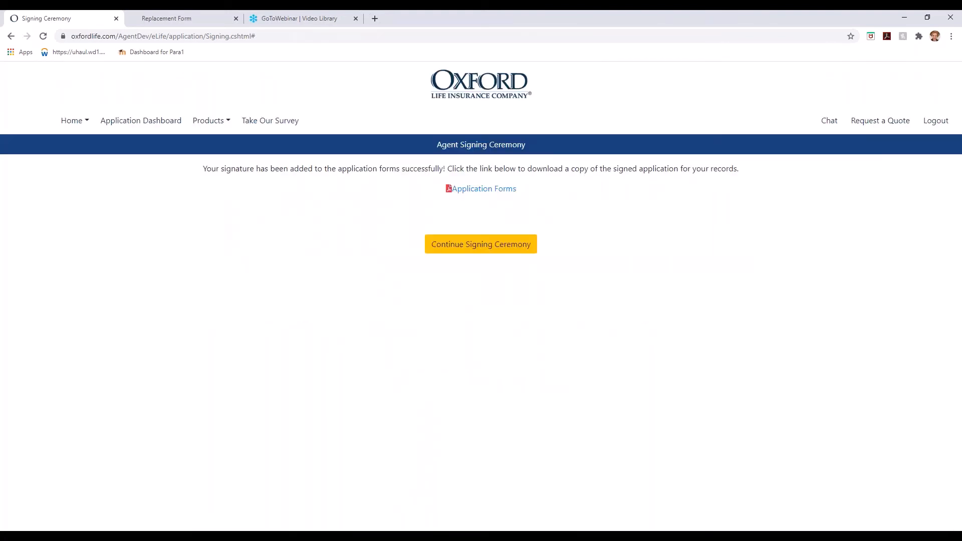
Continue to the signing overview showing all parties signed, then return to the Application Dashboard.
{"action": "left_click", "coordinate": [476, 247]}
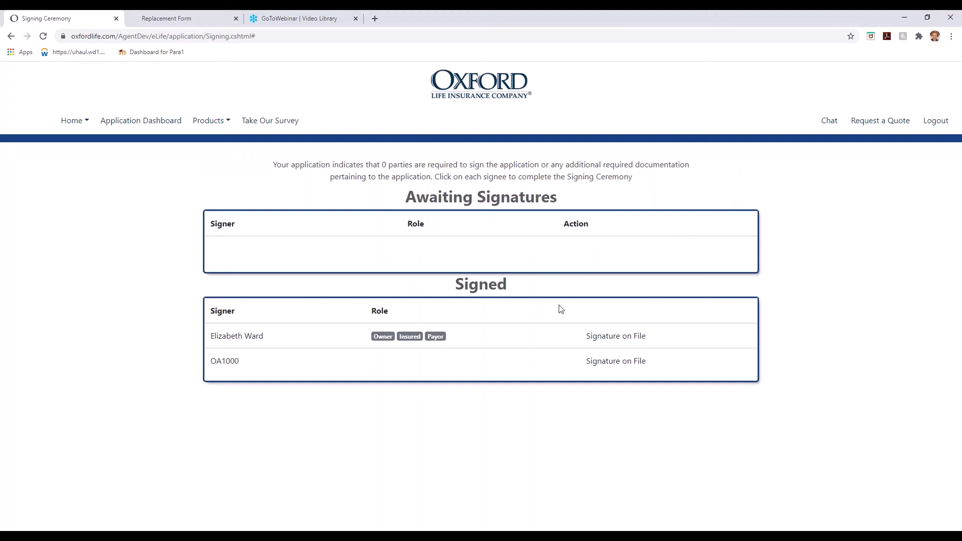
{"action": "left_click", "coordinate": [112, 129]}
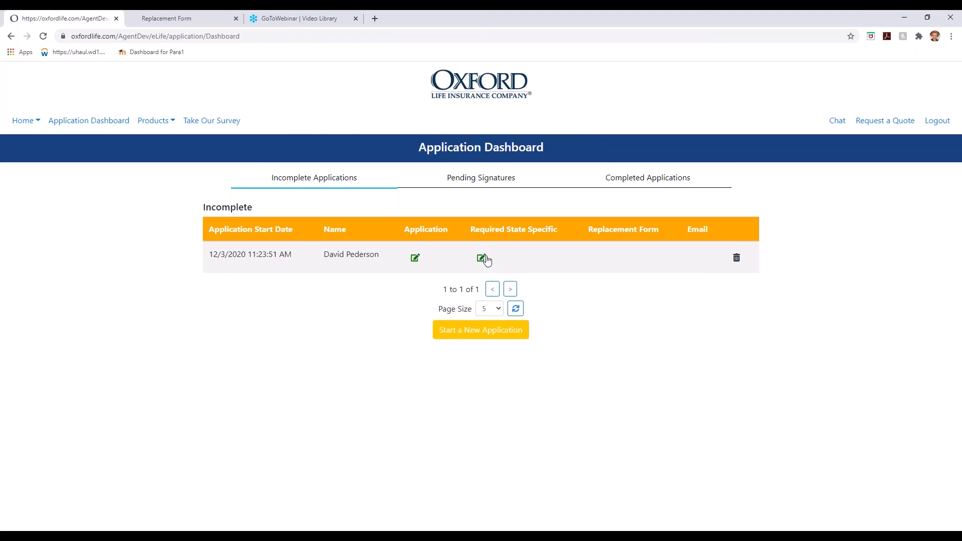
Find the newest submission under Completed Applications and request its InstaWrite assessment.
{"action": "left_click", "coordinate": [469, 179]}
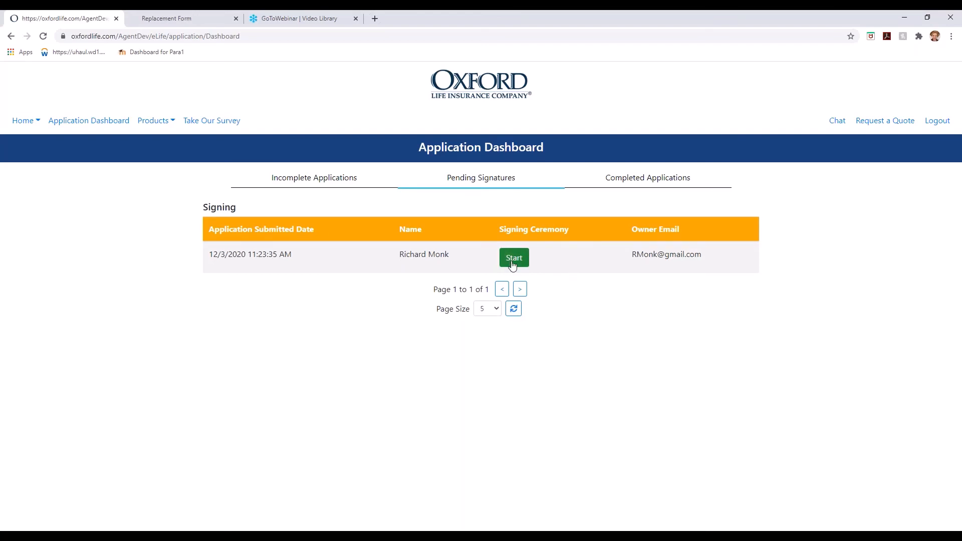
{"action": "left_click", "coordinate": [651, 183]}
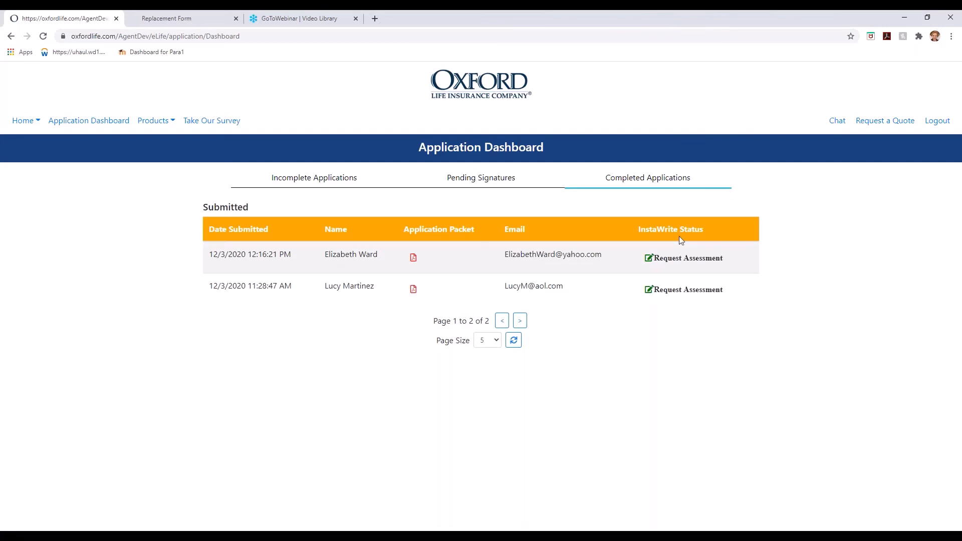
{"action": "left_click", "coordinate": [663, 259]}
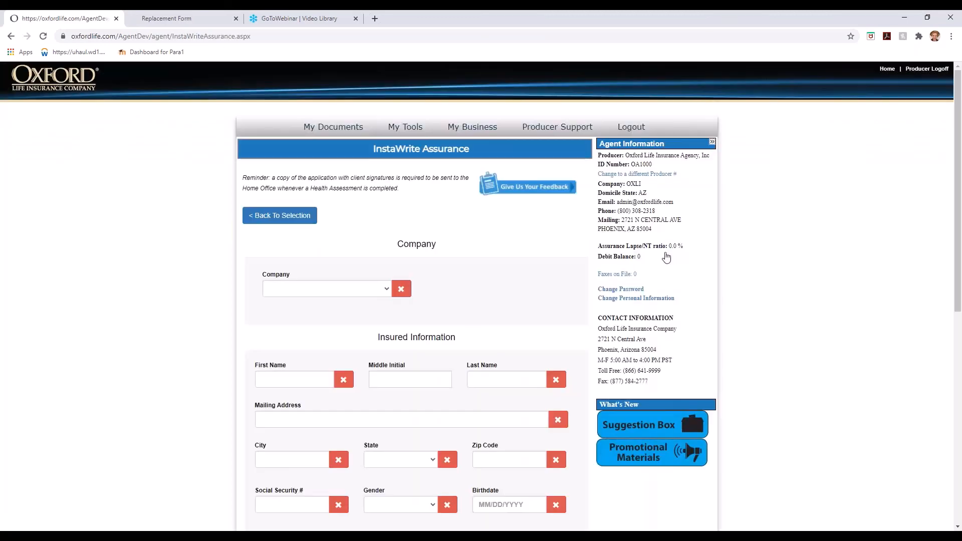
Choose Oxford Life Insurance as the company and autofill the insured's name and address.
{"action": "left_click", "coordinate": [386, 291]}
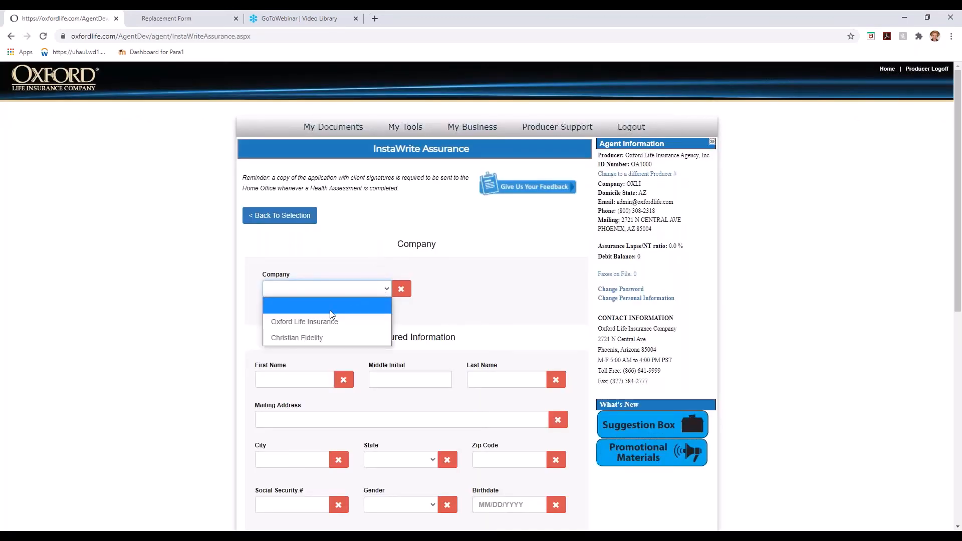
{"action": "left_click", "coordinate": [311, 322]}
{"action": "left_click", "coordinate": [298, 376]}
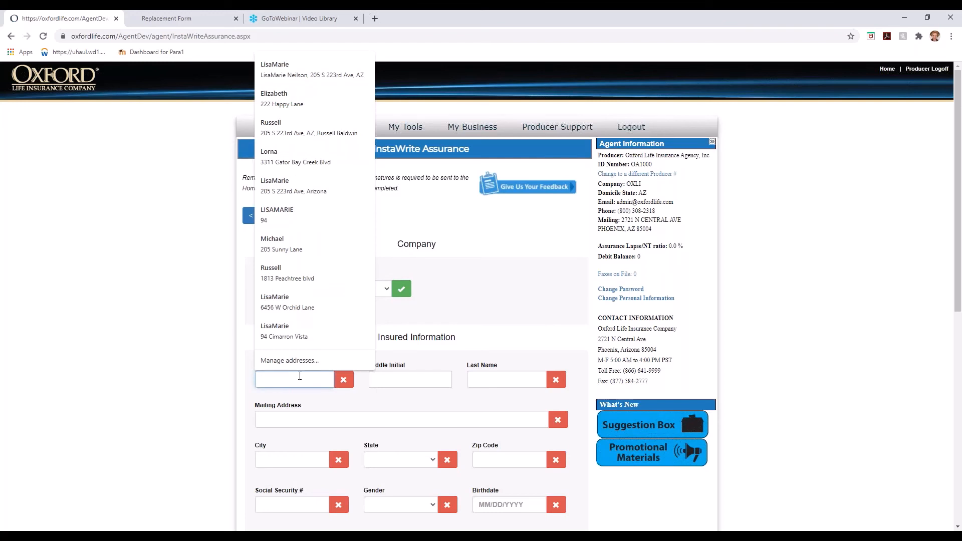
{"action": "type", "text": "El"}
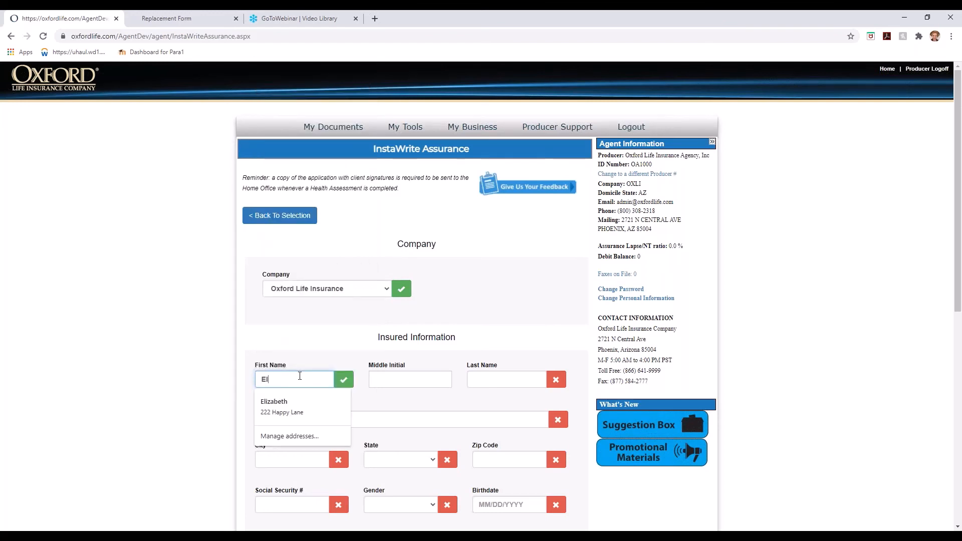
{"action": "left_click", "coordinate": [295, 399]}
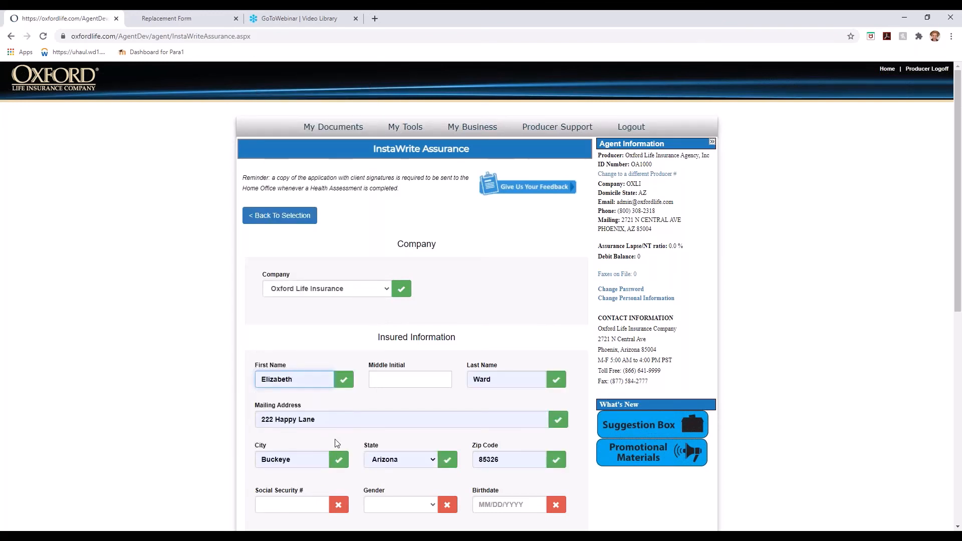
{"action": "scroll", "coordinate": [336, 441], "scroll_direction": "down", "scroll_amount": 3}
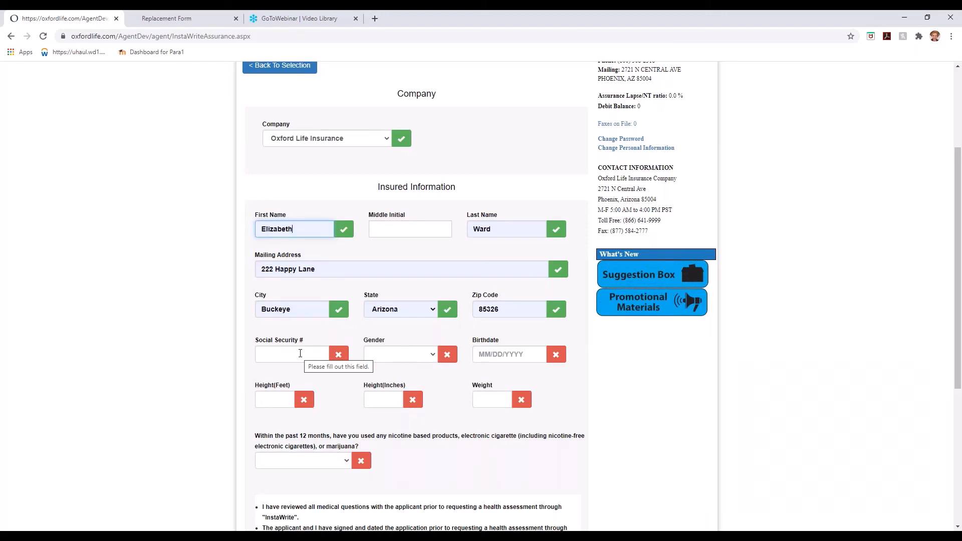
Enter the insured's SSN, gender Female, birthdate, height 5'3", weight 125 and nicotine No.
{"action": "left_click", "coordinate": [300, 353]}
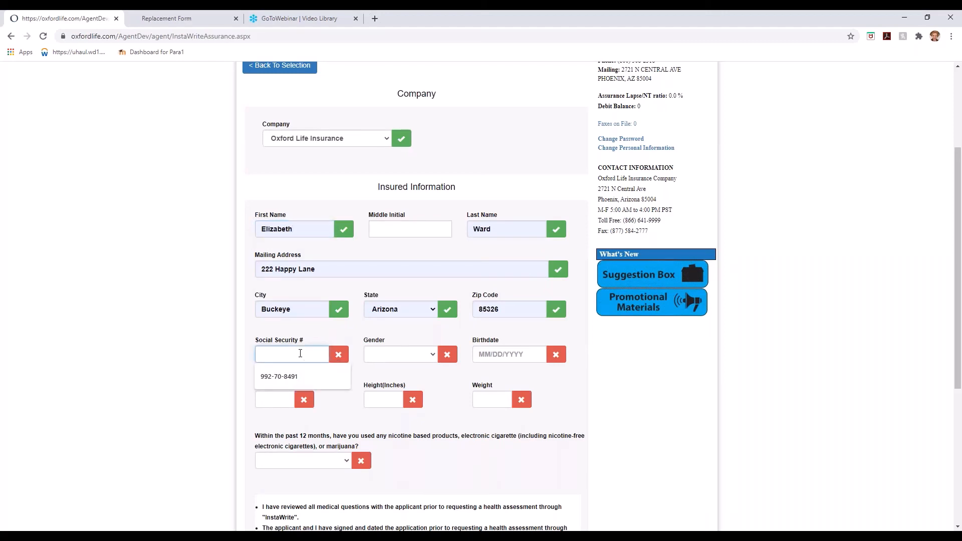
{"action": "key", "text": "Tab"}
{"action": "key", "text": "f"}
{"action": "key", "text": "Tab"}
{"action": "type", "text": "04/17/1962"}
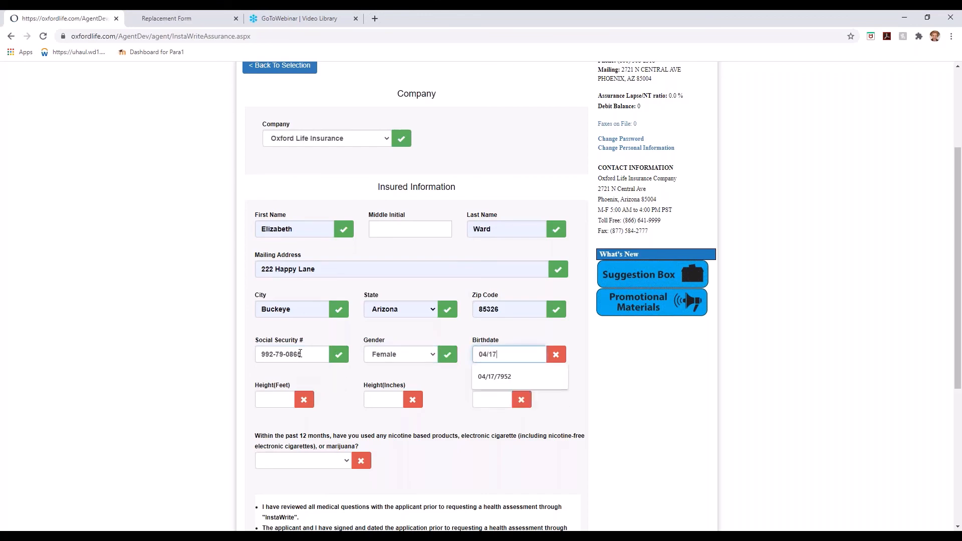
{"action": "left_click", "coordinate": [280, 401]}
{"action": "type", "text": "5"}
{"action": "key", "text": "Tab"}
{"action": "type", "text": "3"}
{"action": "key", "text": "Tab"}
{"action": "type", "text": "125"}
{"action": "key", "text": "Tab"}
{"action": "key", "text": "n"}
Agree to the InstaWrite assessment terms.
{"action": "scroll", "coordinate": [366, 501], "scroll_direction": "down", "scroll_amount": 5}
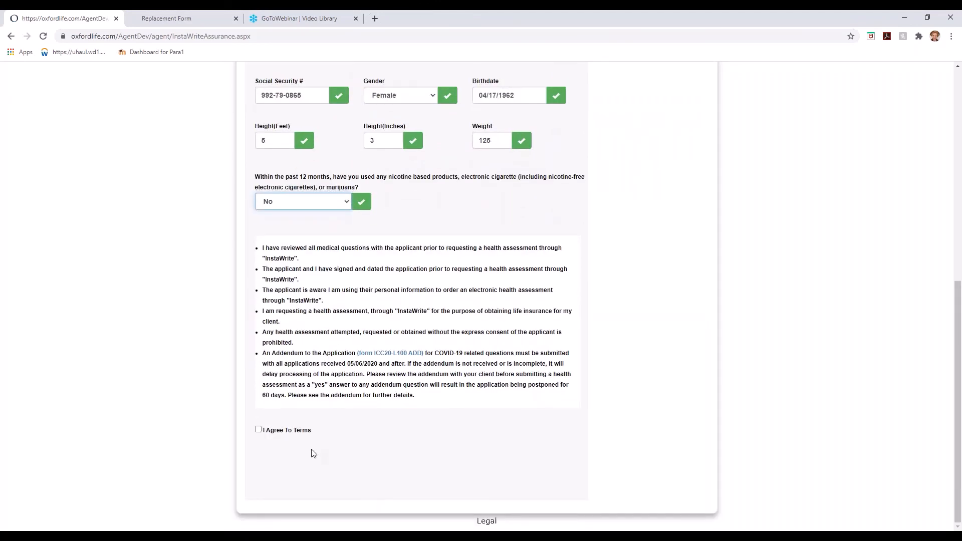
{"action": "left_click", "coordinate": [259, 431]}
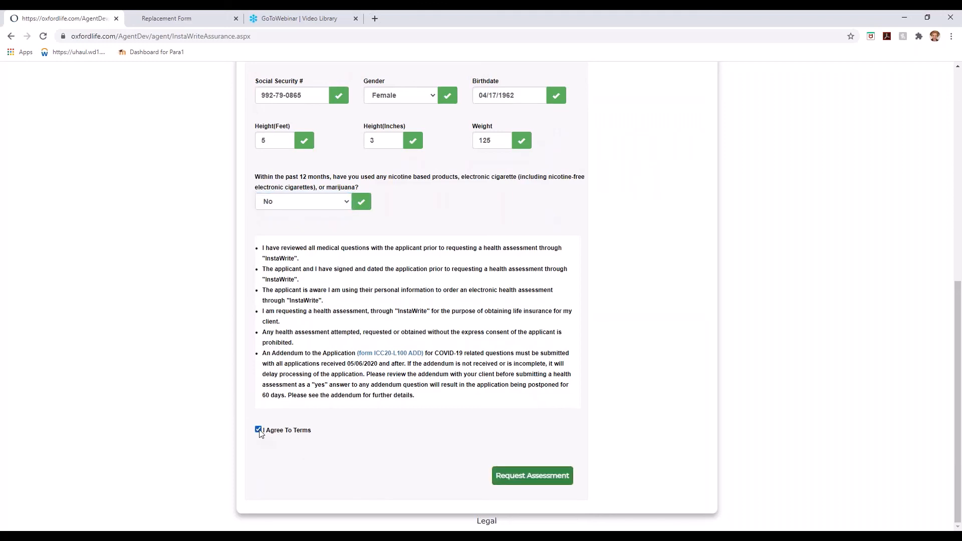
{"action": "scroll", "coordinate": [447, 408], "scroll_direction": "up", "scroll_amount": 4}
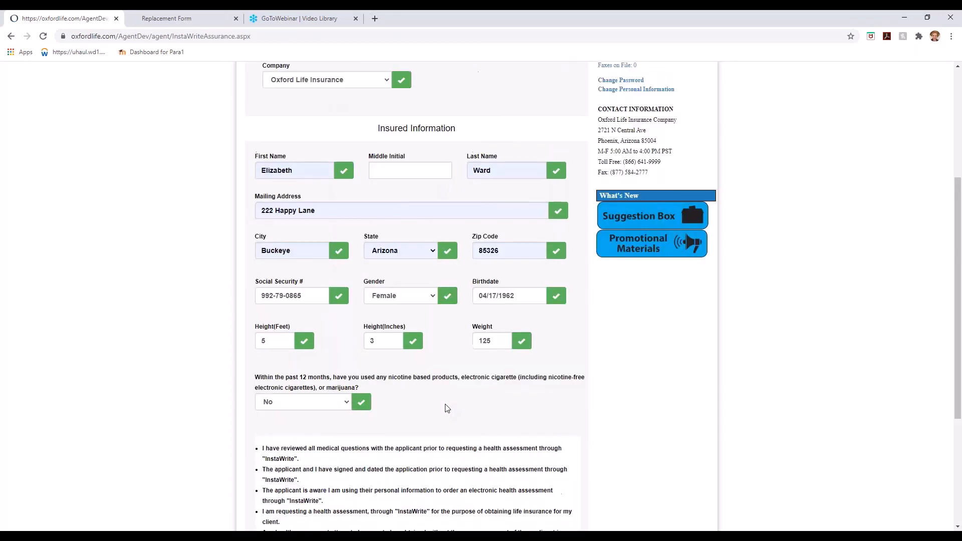
{"action": "scroll", "coordinate": [447, 409], "scroll_direction": "down", "scroll_amount": 4}
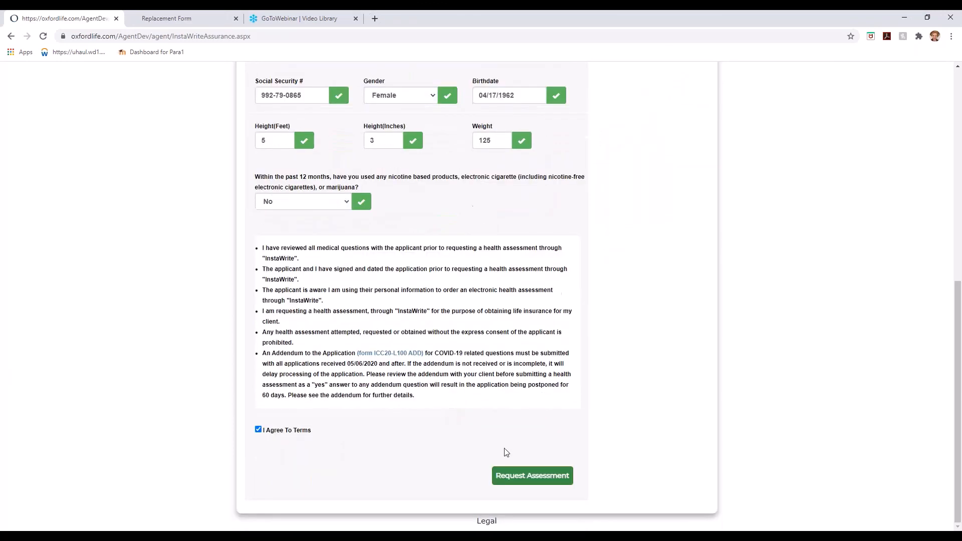
Submit the assessment request and check the newest submission's InstaWrite status shows APPROVE.
{"action": "left_click", "coordinate": [527, 480]}
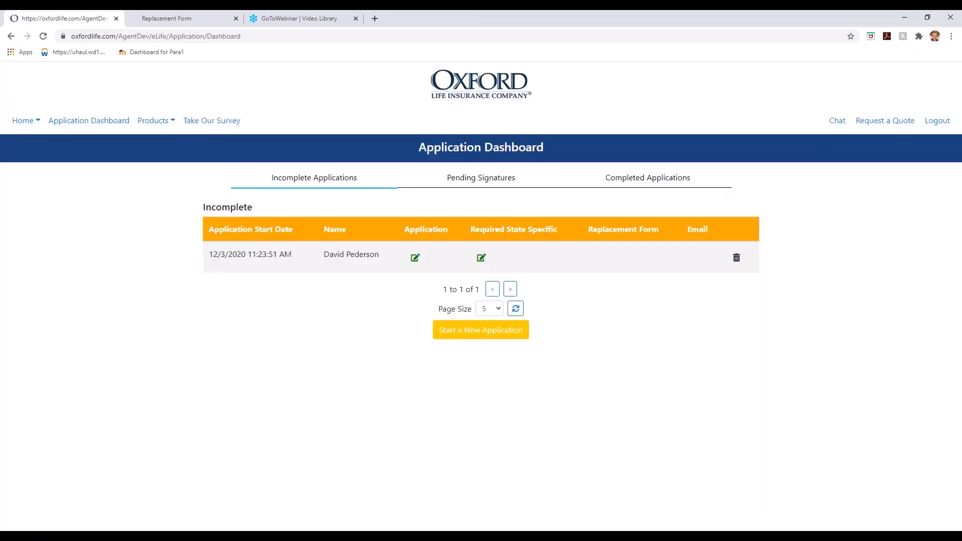
{"action": "left_click", "coordinate": [644, 185]}
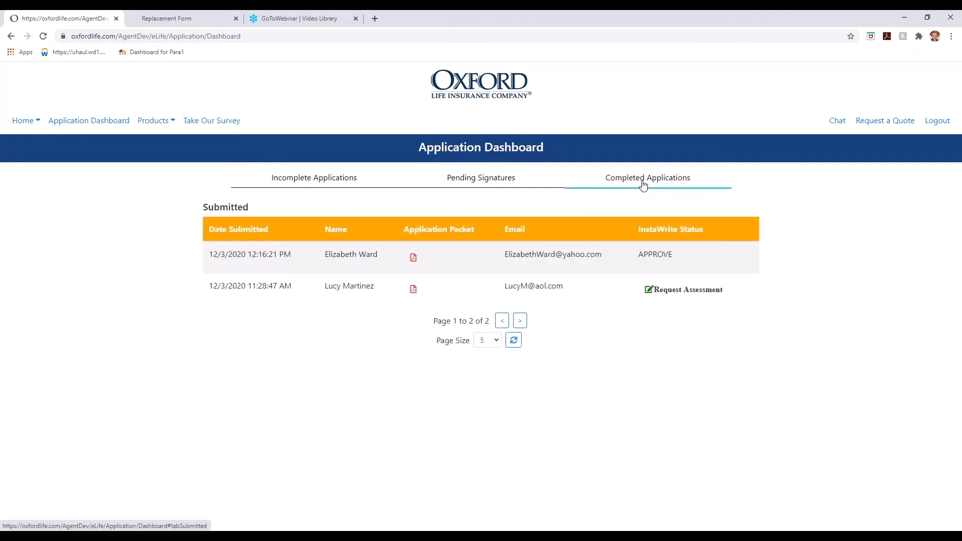